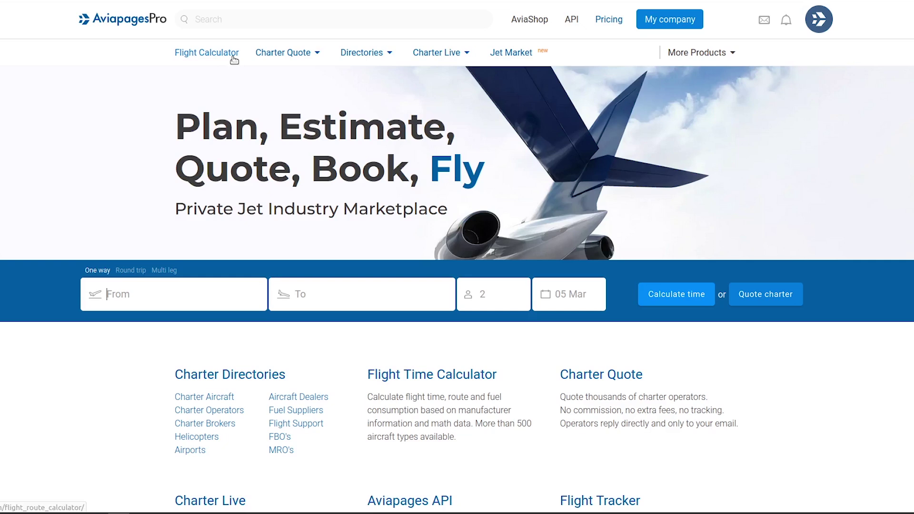
In the Flight Time Calculator, route LTBA Ataturk to VCBI Bandaranaike for 5 passengers.
click(234, 58)
click(177, 184)
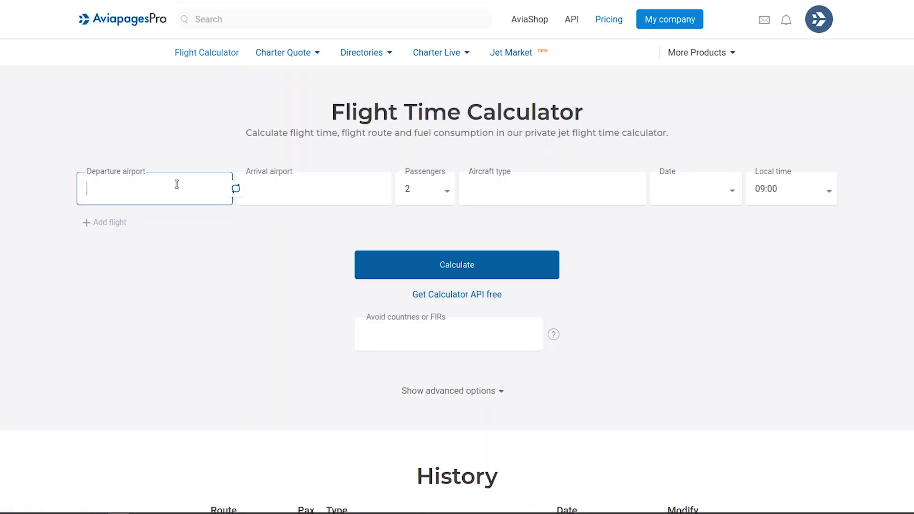
text(ltba)
click(169, 214)
click(259, 190)
text(vcbi)
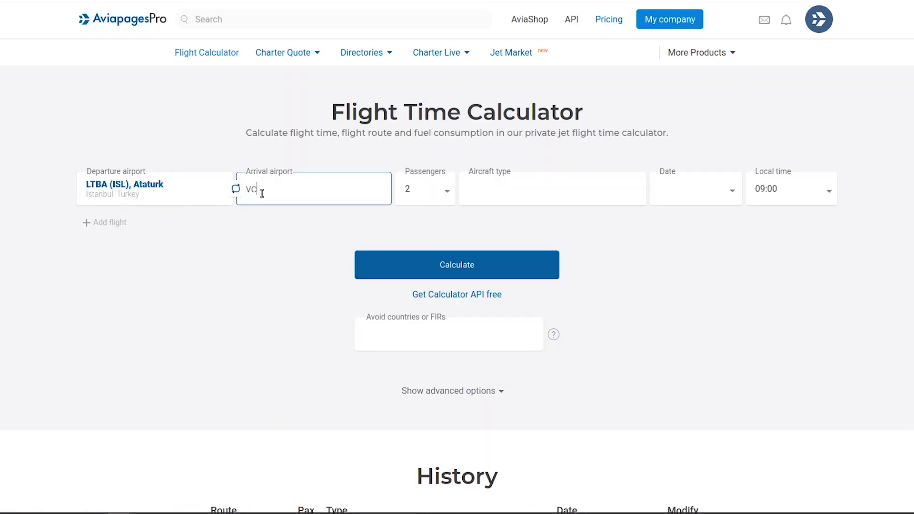
click(270, 215)
click(425, 189)
click(415, 322)
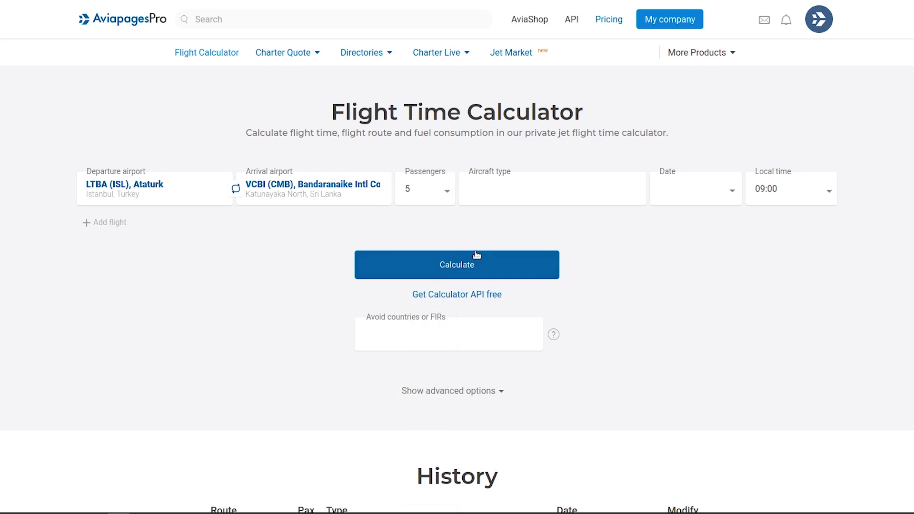
Choose a Gulfstream G650 departing 20 Mar 2024 at 06:00, then add and remove a return leg.
click(491, 196)
click(491, 196)
text(g650)
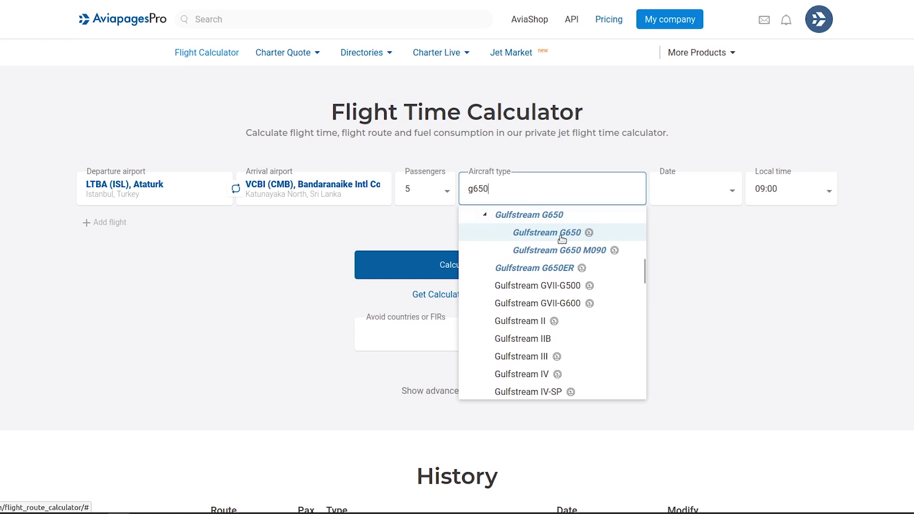
click(561, 238)
click(666, 187)
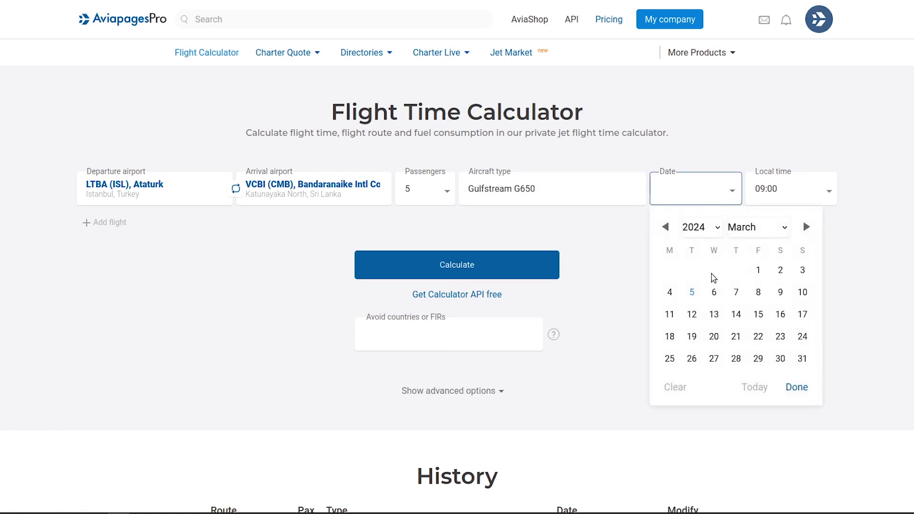
click(713, 336)
click(796, 387)
click(777, 195)
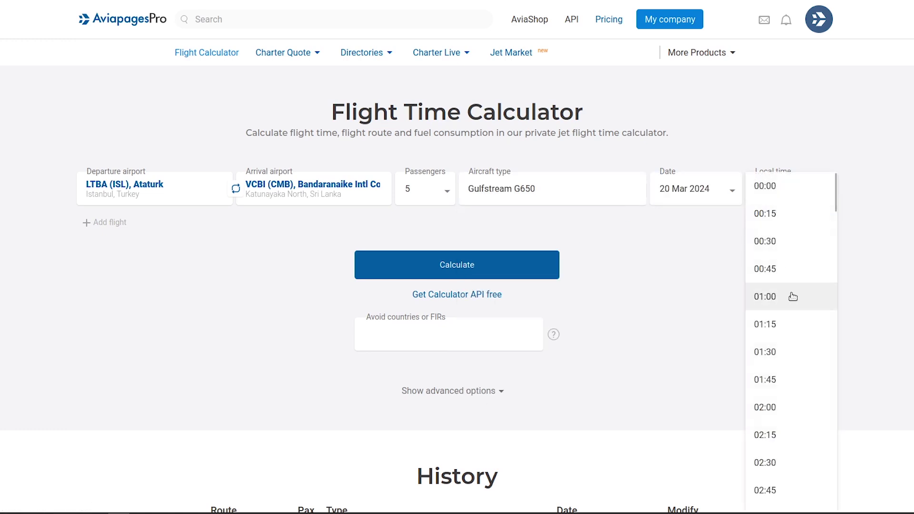
scroll(794, 294, down, 10)
click(792, 285)
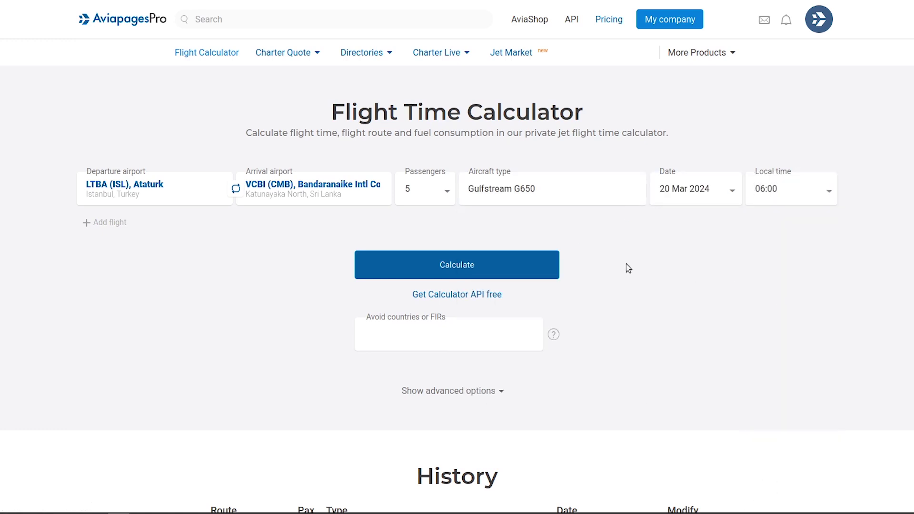
click(110, 224)
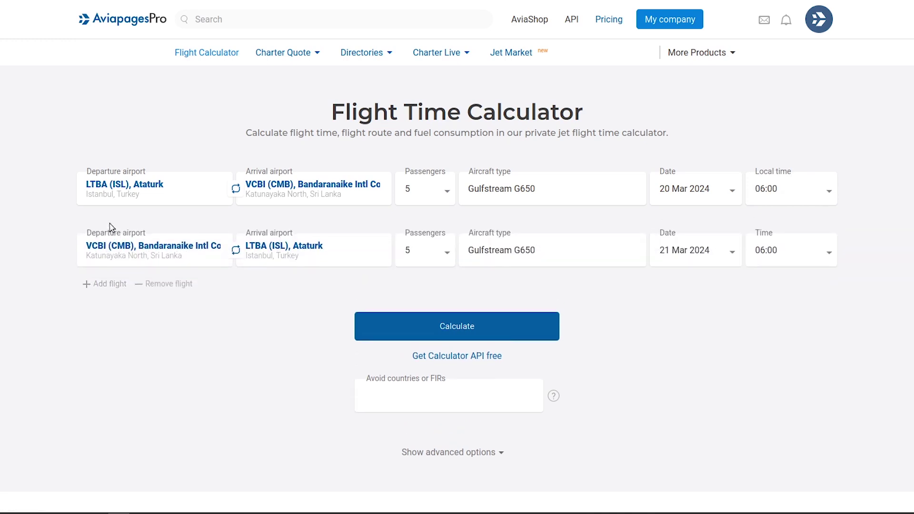
click(163, 285)
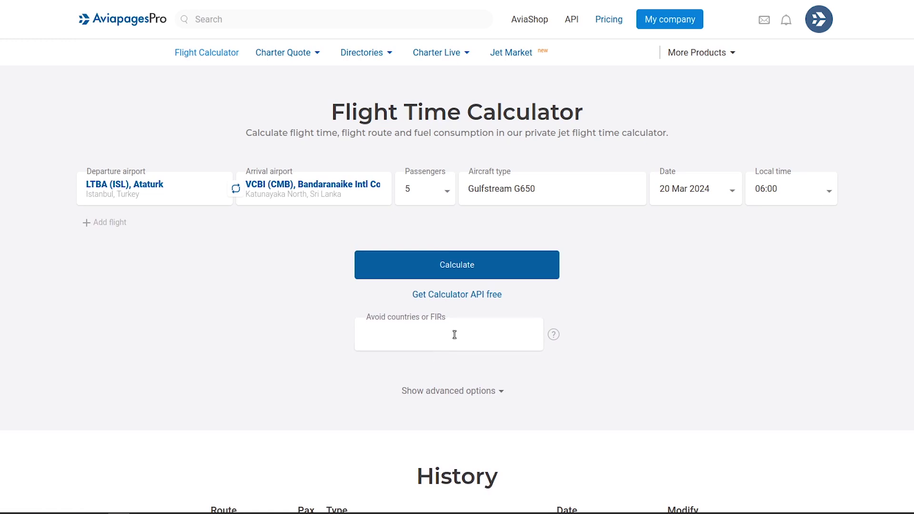
Add Iran, Iraq, Syrian Arab Republic and Israel to the avoided countries list.
click(400, 331)
text(iran)
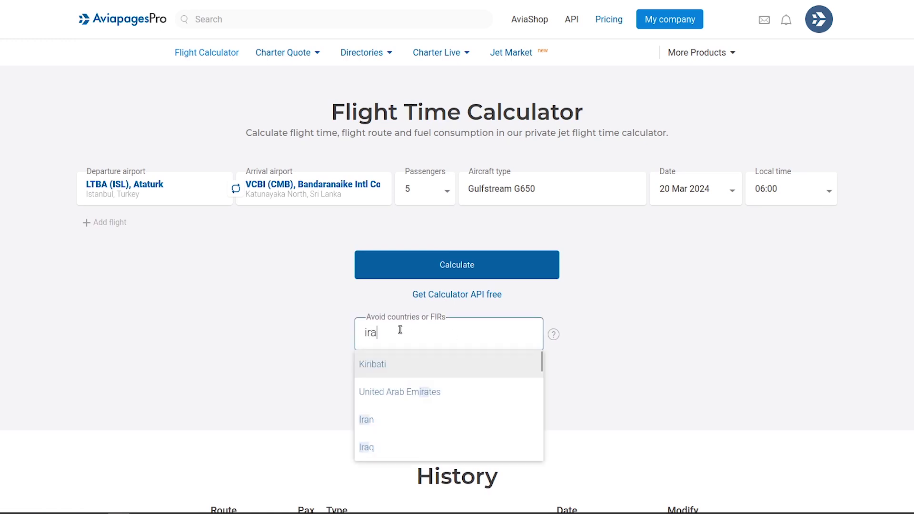
click(406, 359)
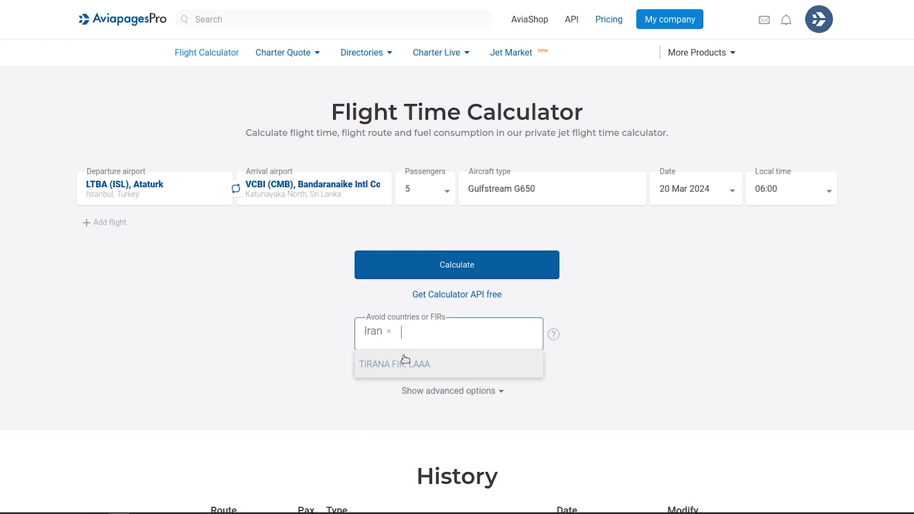
text(iraq)
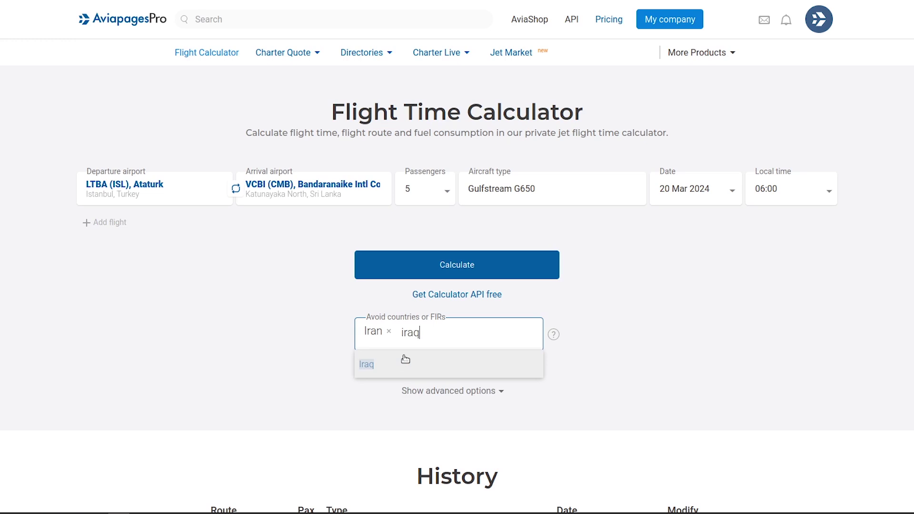
click(405, 359)
text(syr)
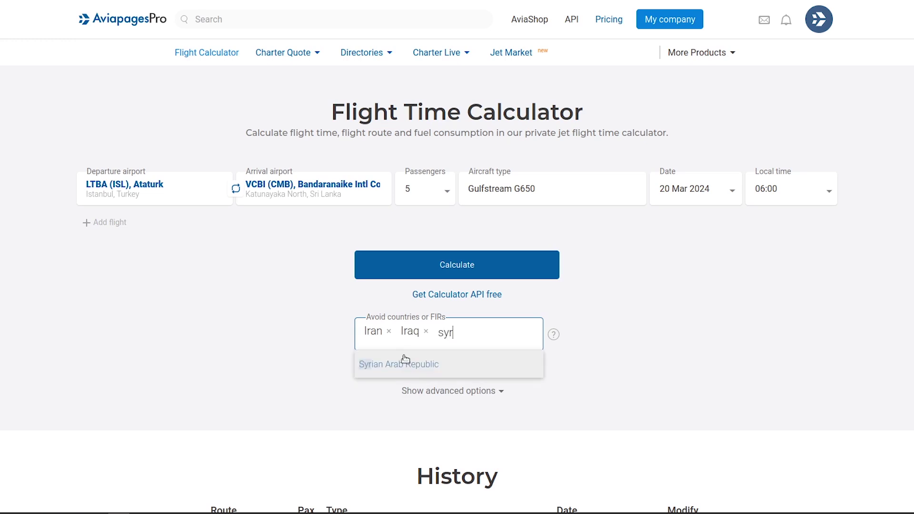
click(405, 359)
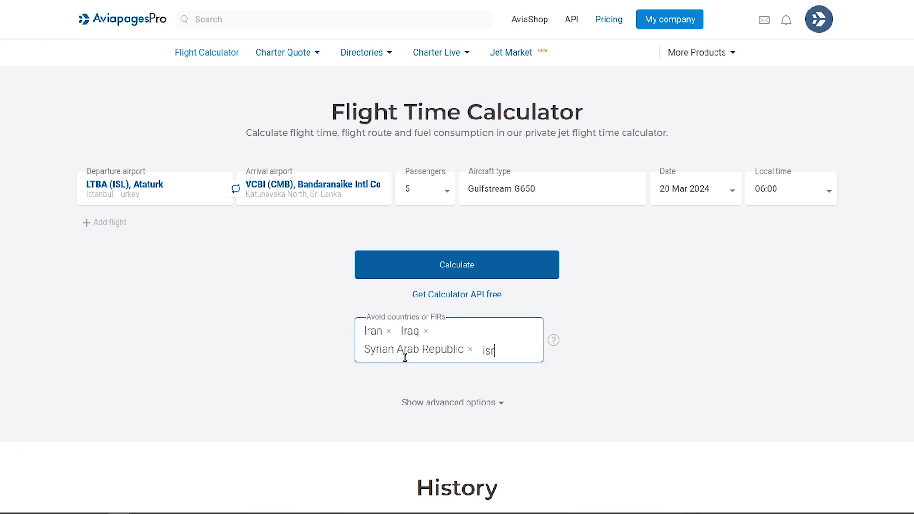
click(406, 377)
scroll(542, 380, down, 3)
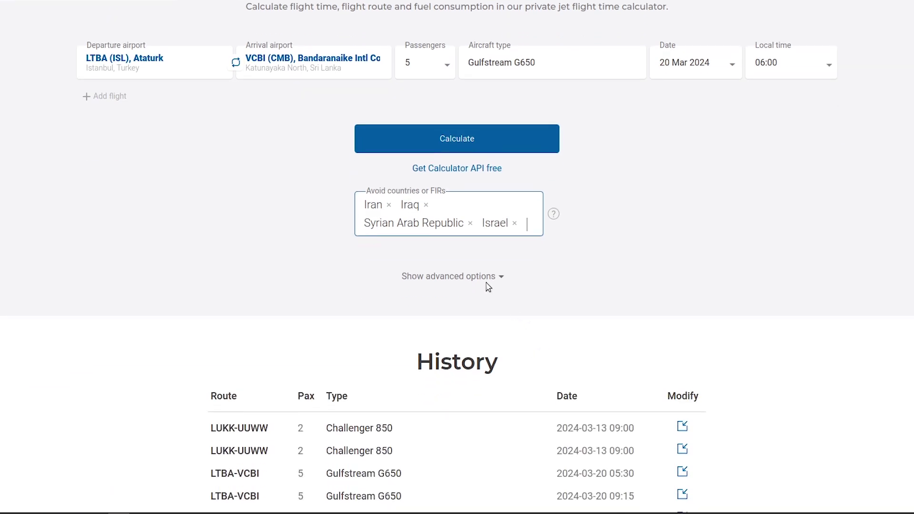
Reveal advanced options, toggle units to Imperial and back to Metric, and set ETOPS to Empty.
click(462, 278)
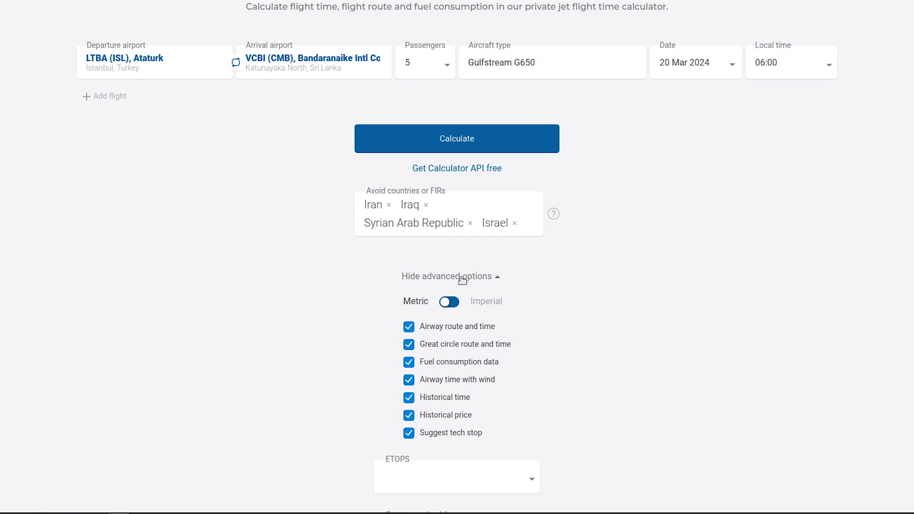
click(448, 302)
click(448, 303)
scroll(572, 398, down, 3)
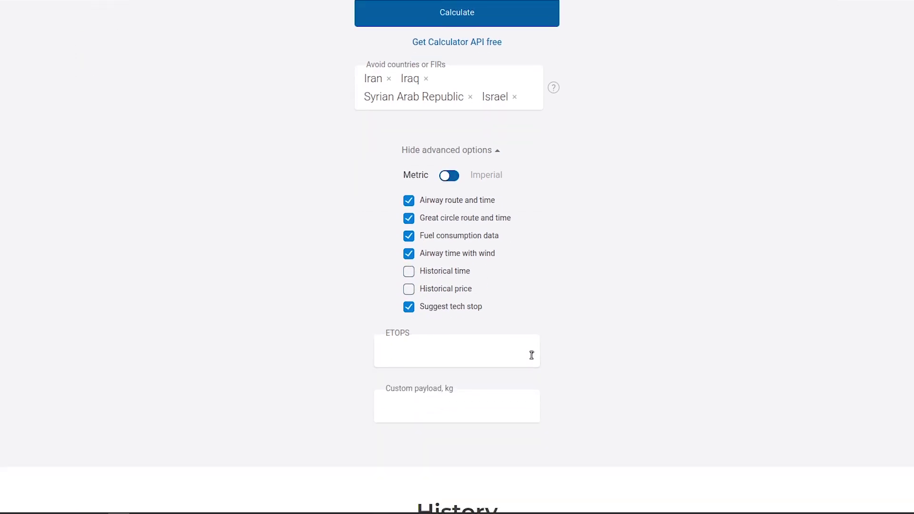
click(521, 352)
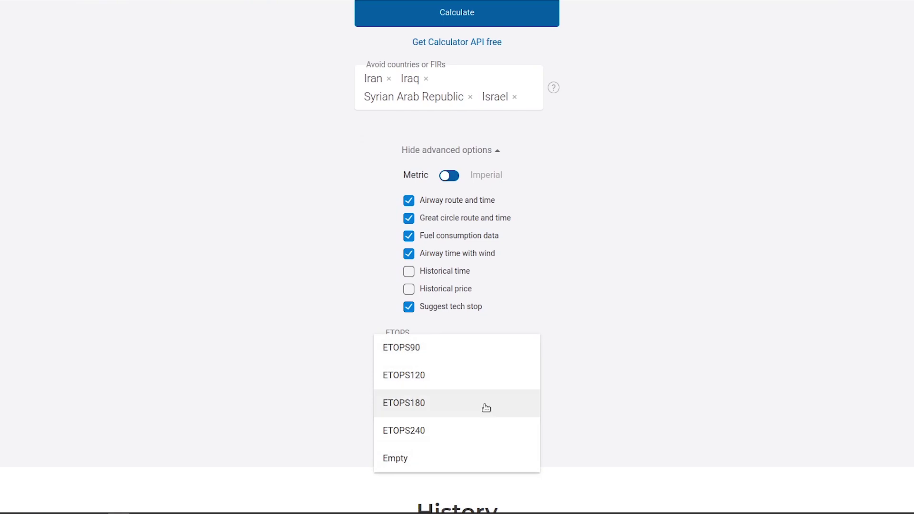
click(421, 460)
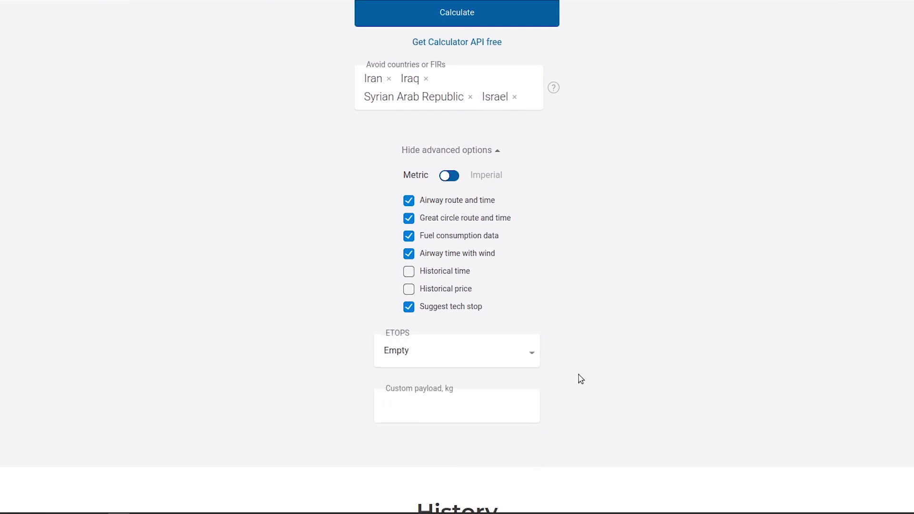
scroll(581, 379, up, 5)
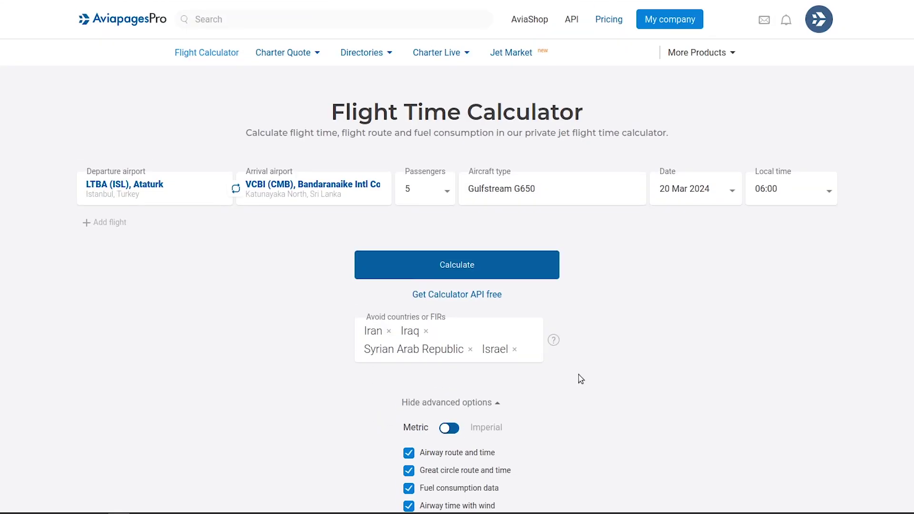
click(493, 273)
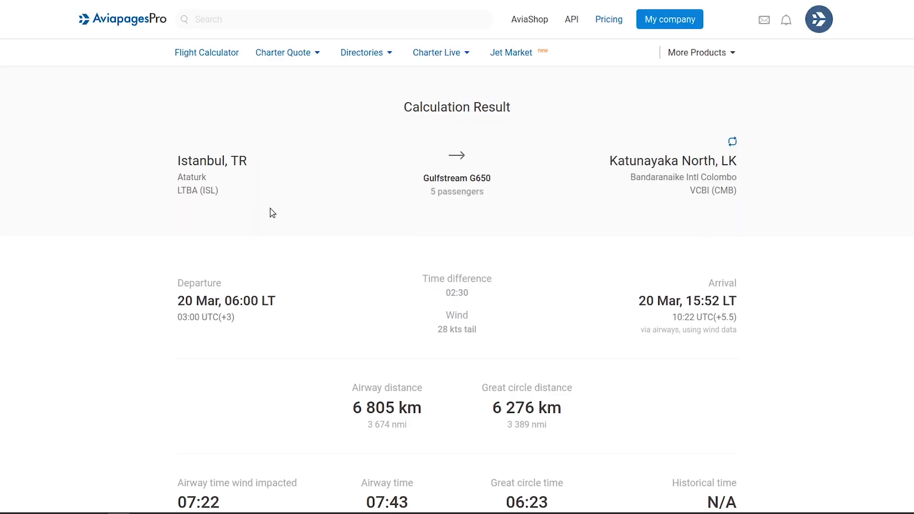
drag(233, 317, 378, 320)
drag(667, 319, 736, 330)
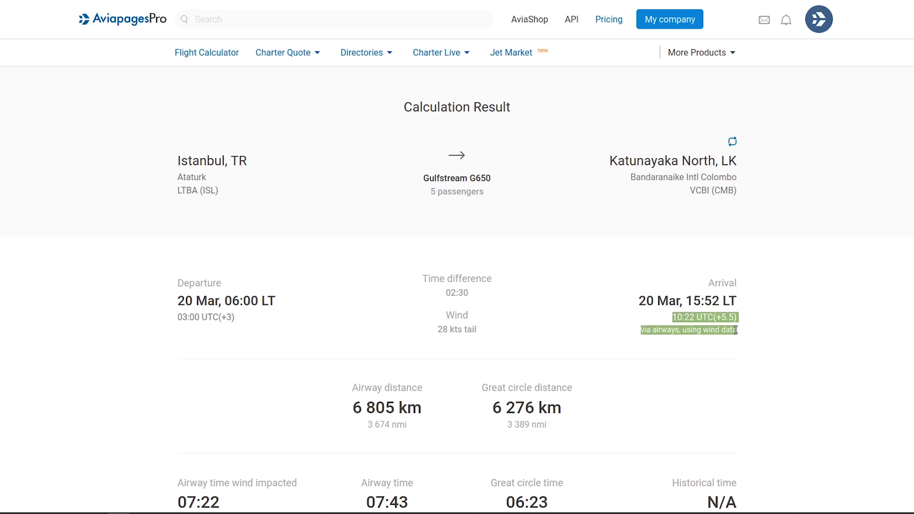
drag(438, 333, 481, 336)
click(484, 330)
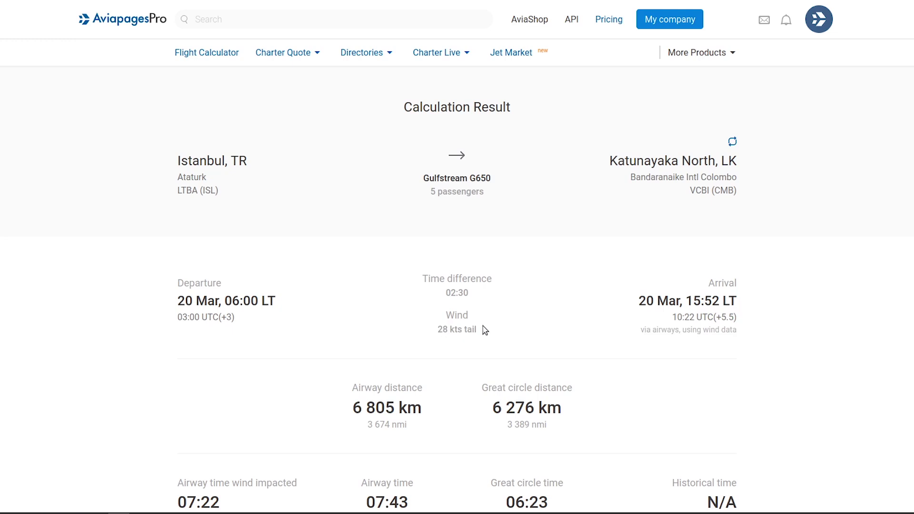
scroll(486, 328, down, 4)
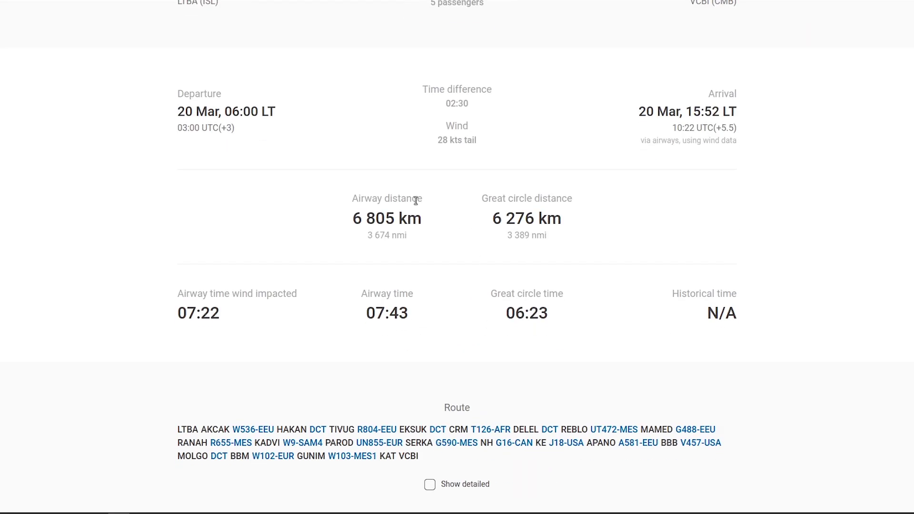
drag(352, 202, 423, 204)
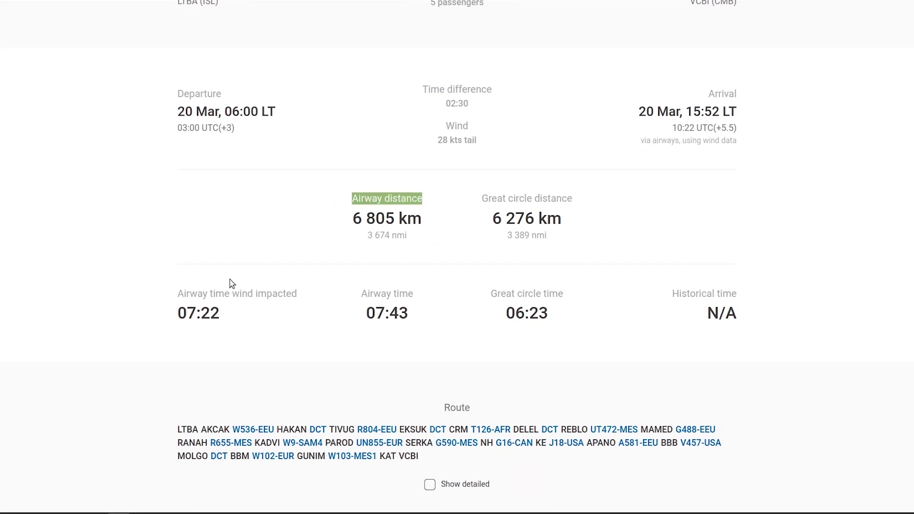
drag(181, 292, 277, 292)
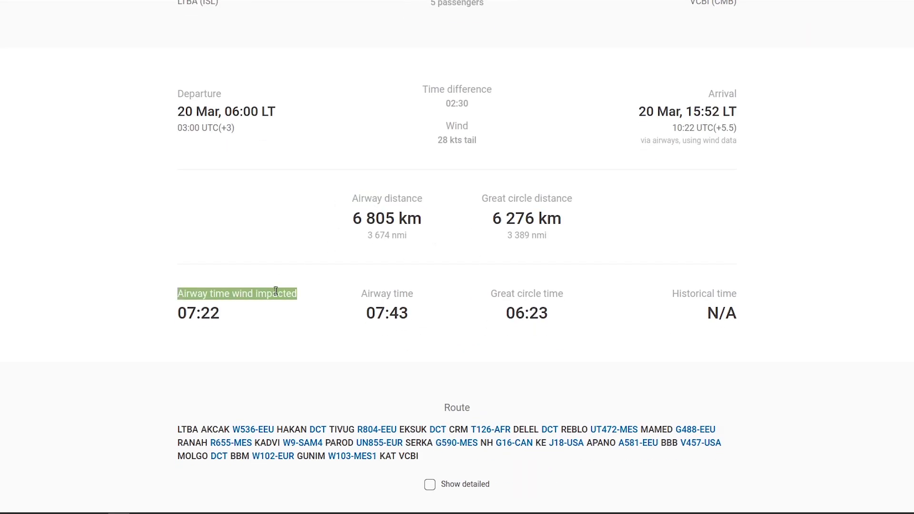
click(362, 296)
drag(363, 296, 417, 298)
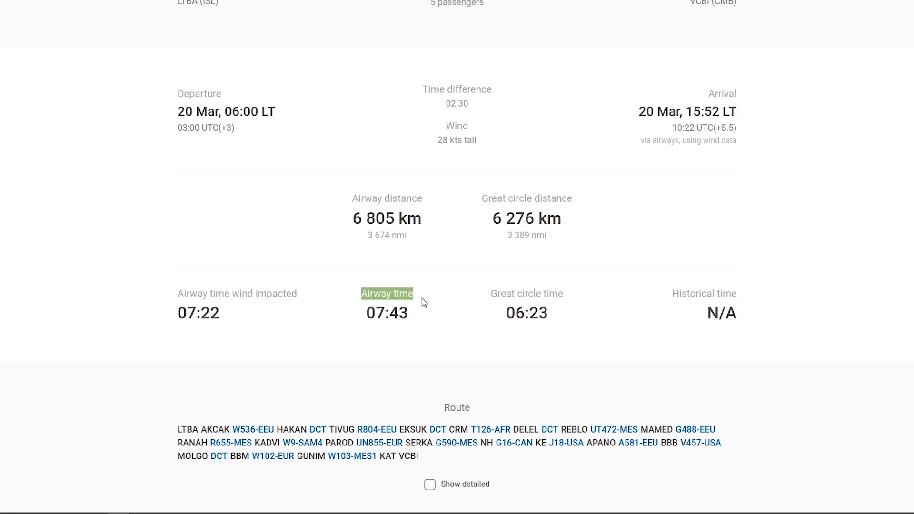
Expand the route into its detailed waypoint list, then collapse it again.
click(423, 302)
scroll(425, 303, down, 4)
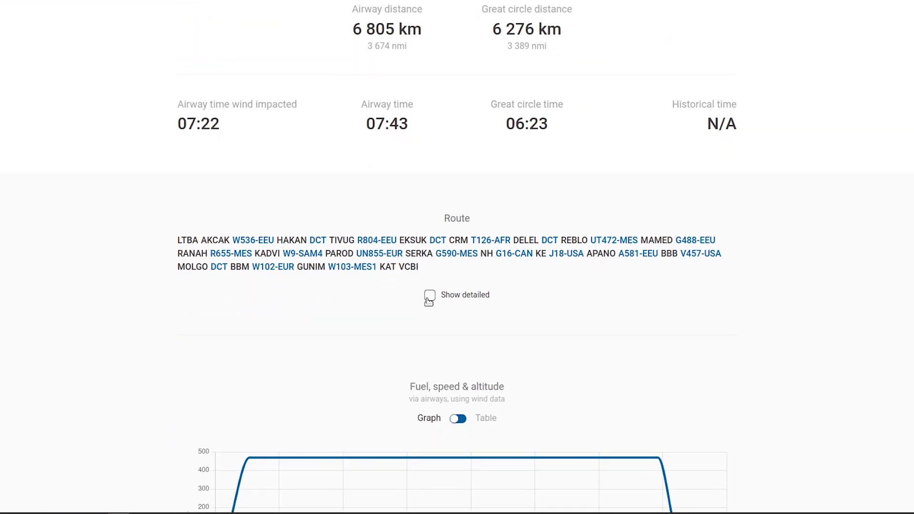
click(429, 296)
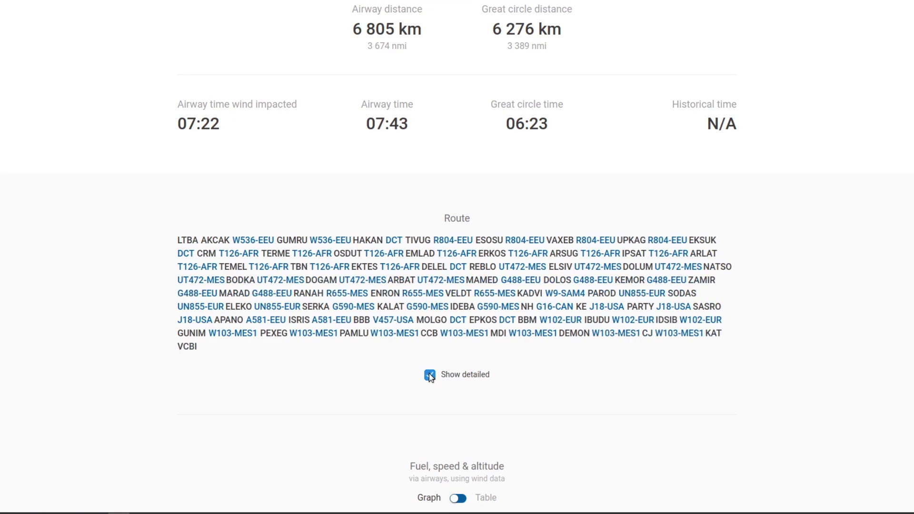
click(430, 375)
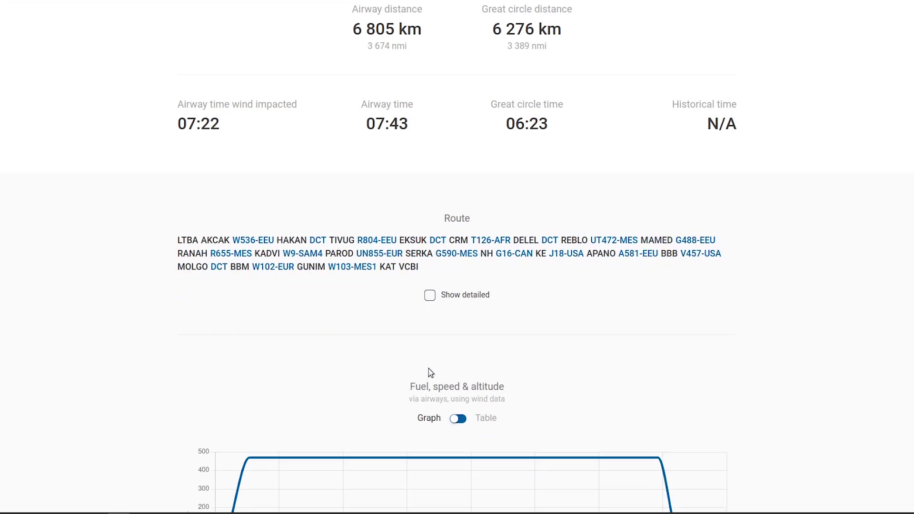
scroll(430, 368, down, 5)
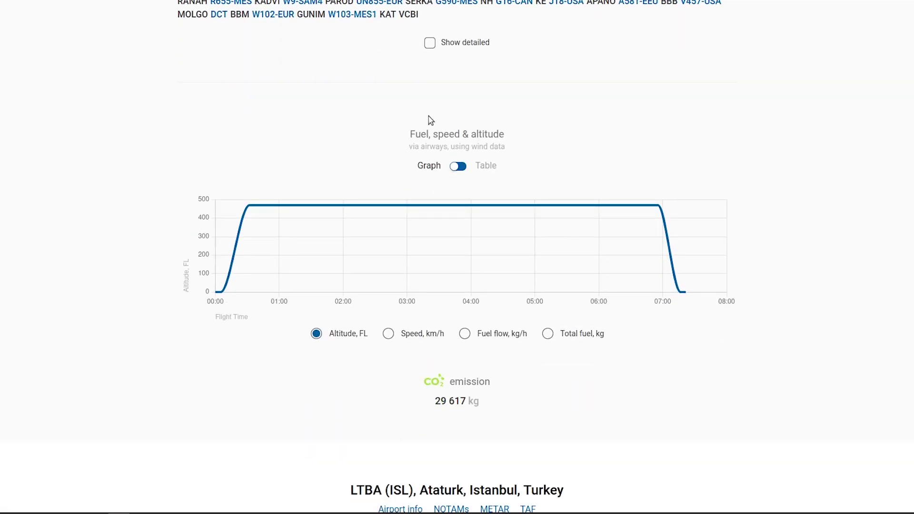
Chart speed, then fuel flow, then total fuel over the flight.
click(390, 335)
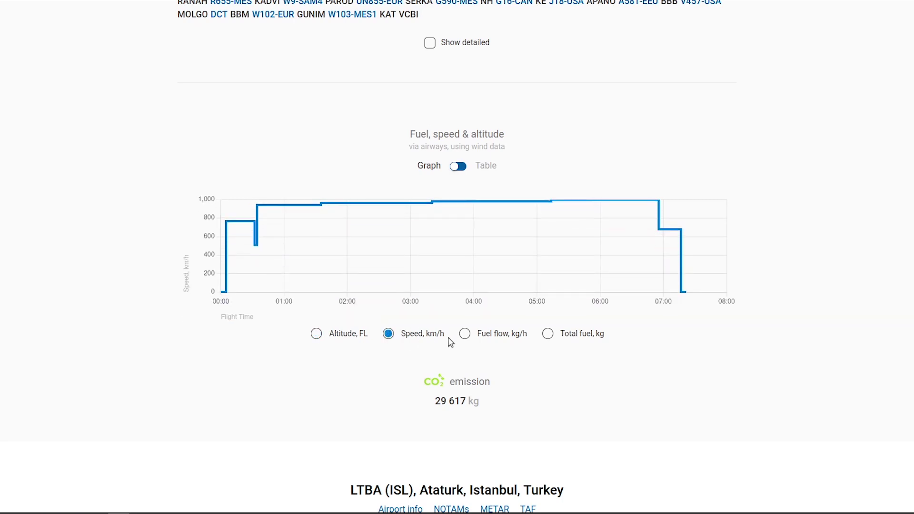
click(466, 337)
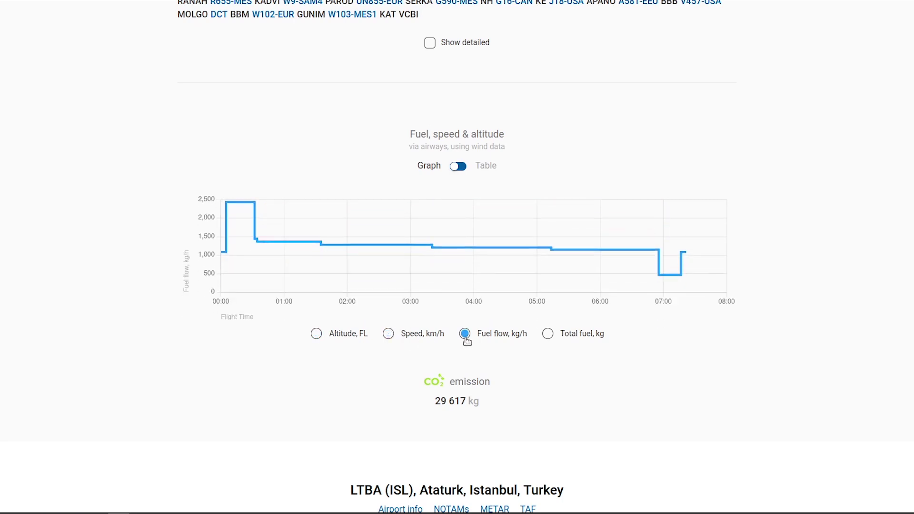
click(550, 336)
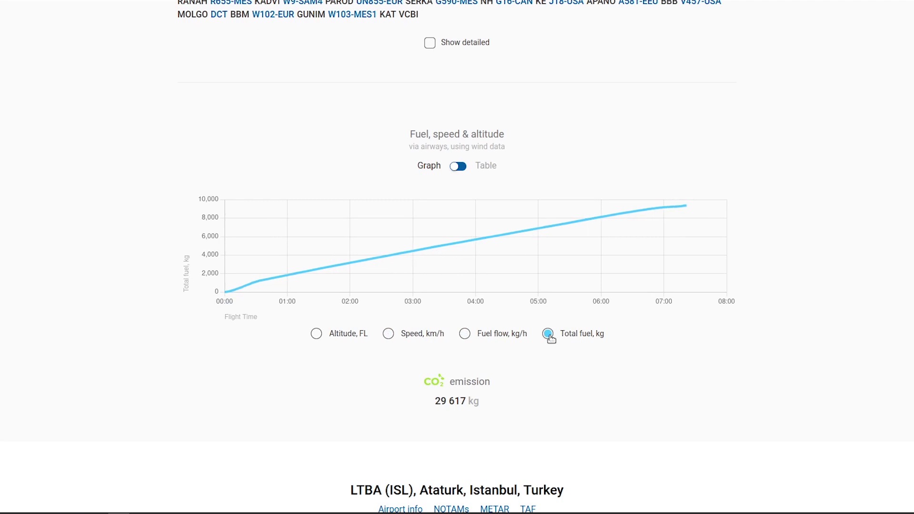
Show the fuel data as a table and highlight the 9 402 kg fuel and 29 617 kg CO2 values.
mouse_move(686, 208)
click(464, 172)
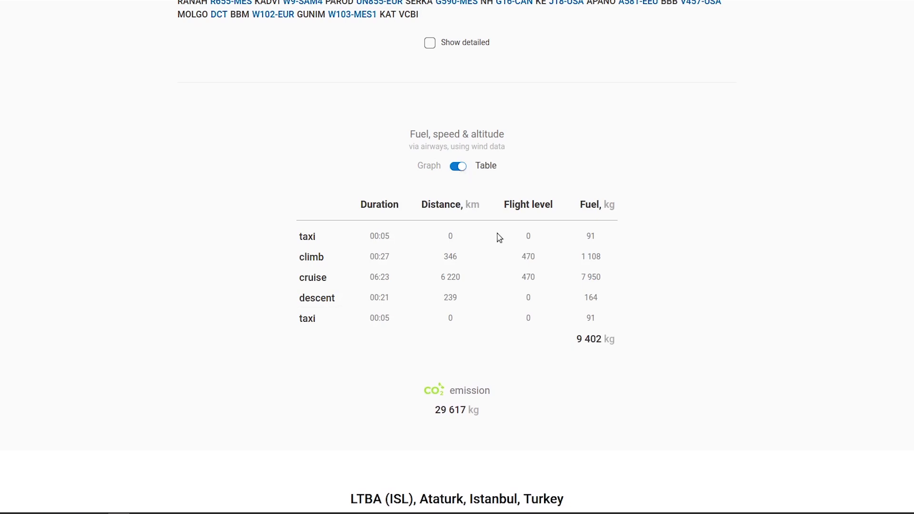
drag(570, 339, 609, 338)
click(552, 375)
drag(436, 415, 485, 415)
click(484, 415)
scroll(514, 459, down, 8)
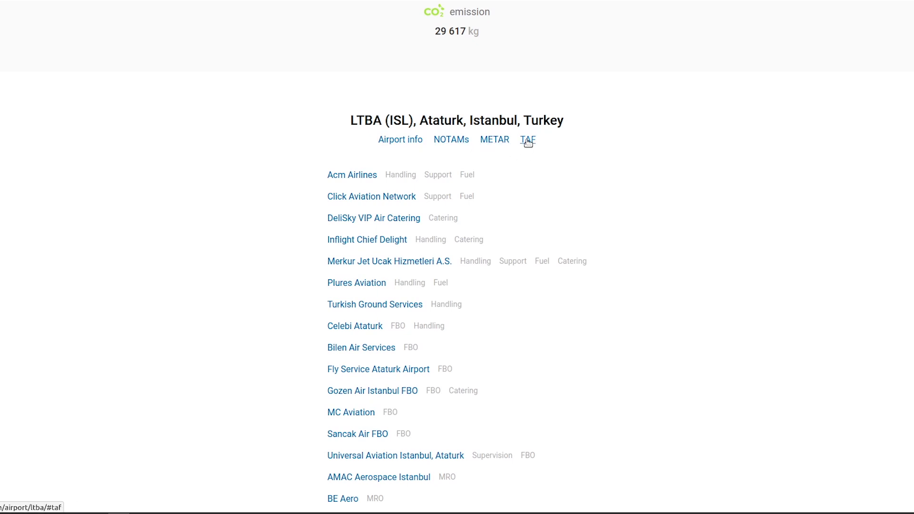
click(401, 139)
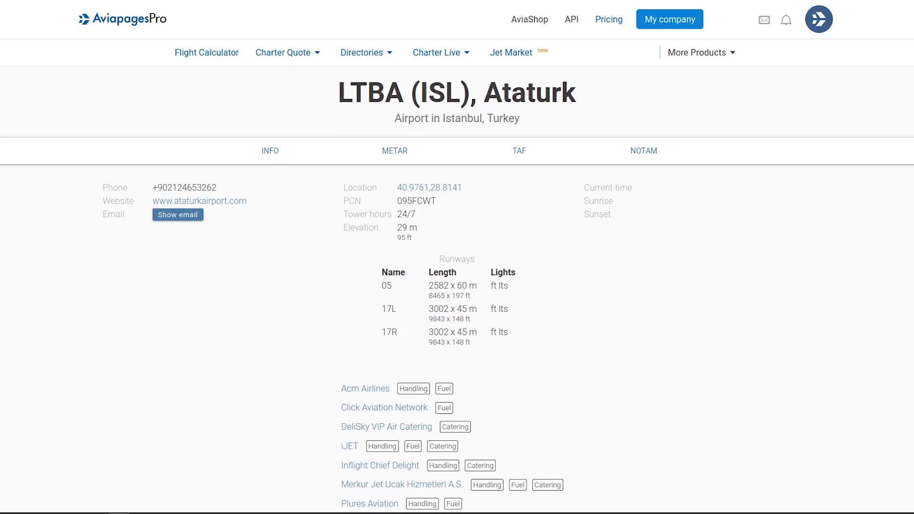
click(389, 158)
click(513, 160)
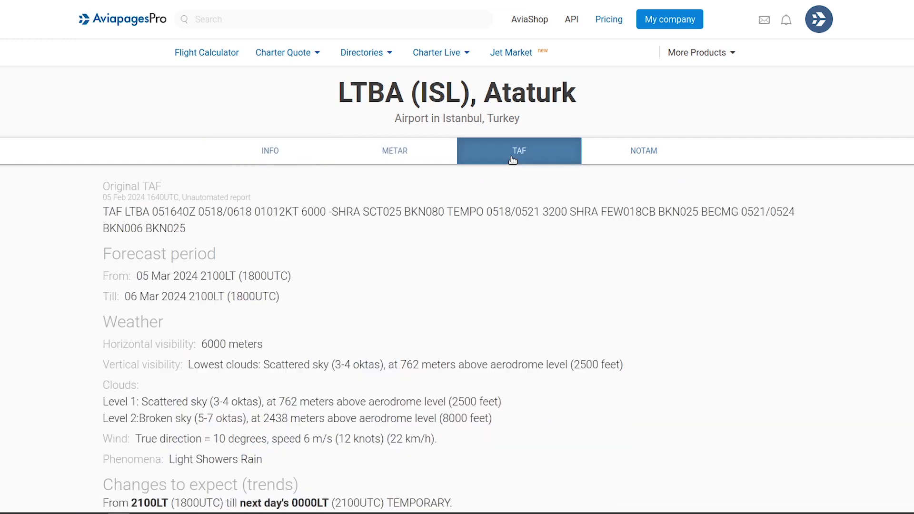
click(624, 161)
click(310, 236)
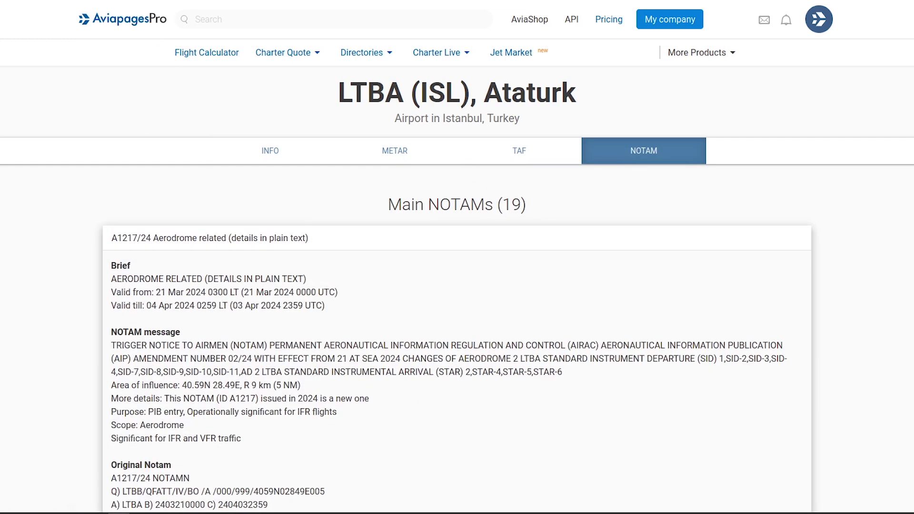
key(alt+Left)
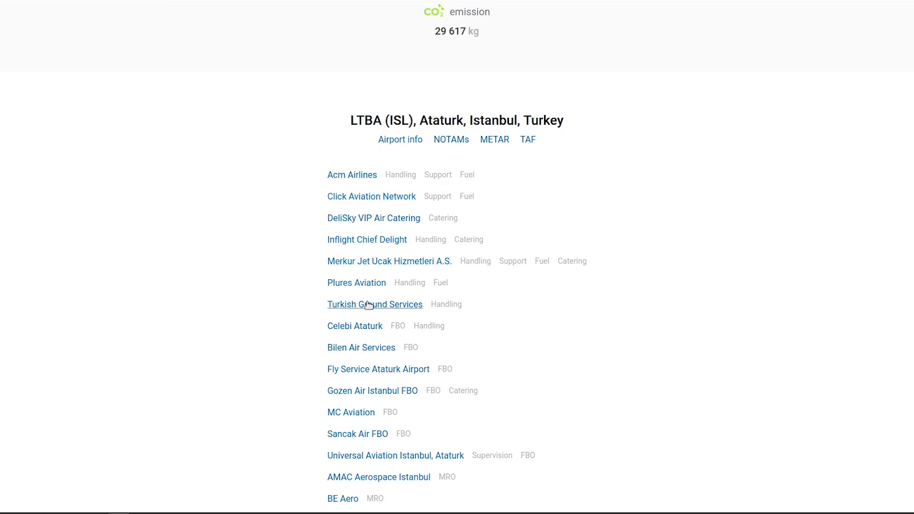
right_click(383, 352)
key(Escape)
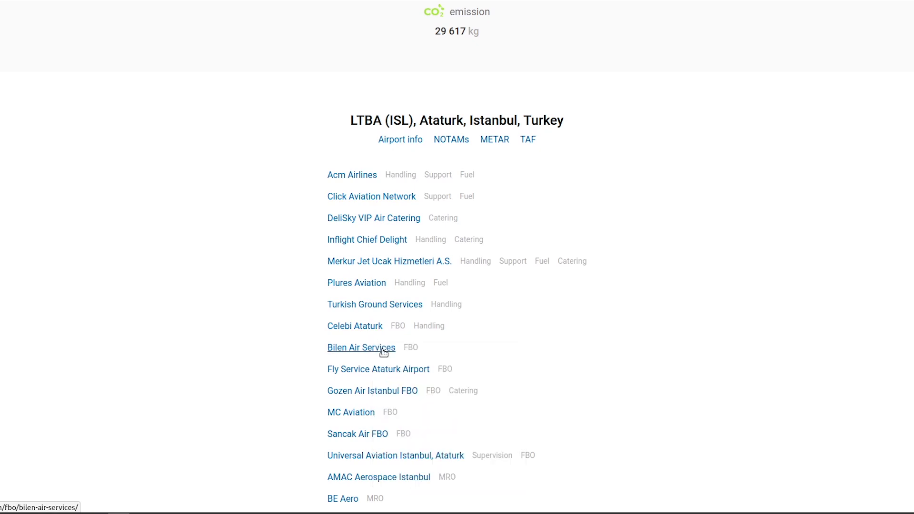
click(383, 351)
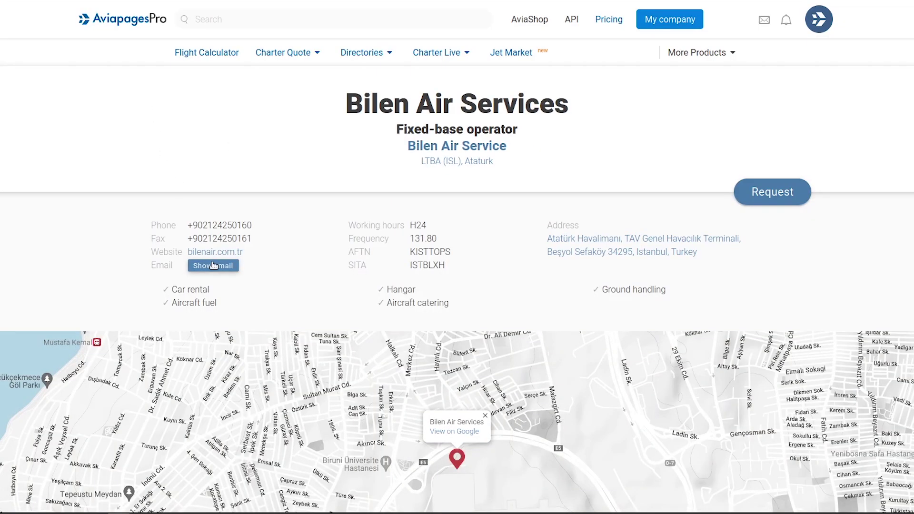
click(213, 266)
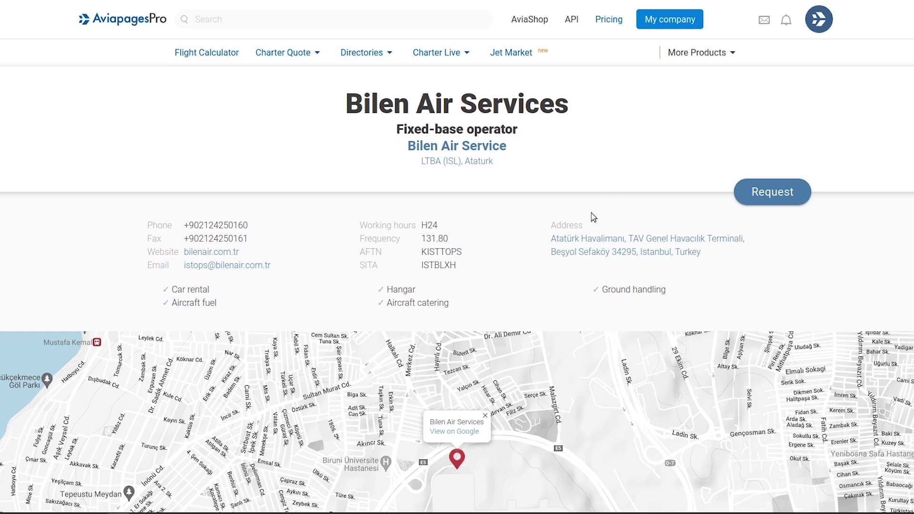
scroll(506, 283, down, 3)
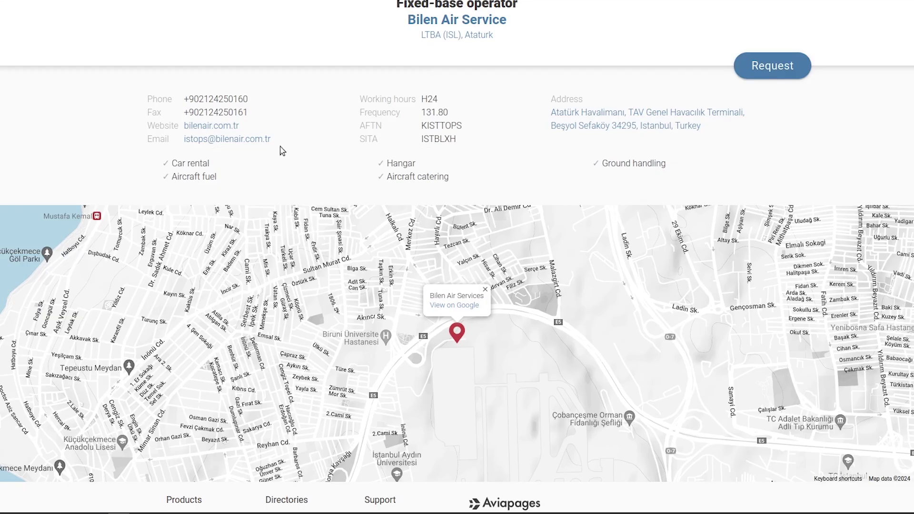
click(455, 305)
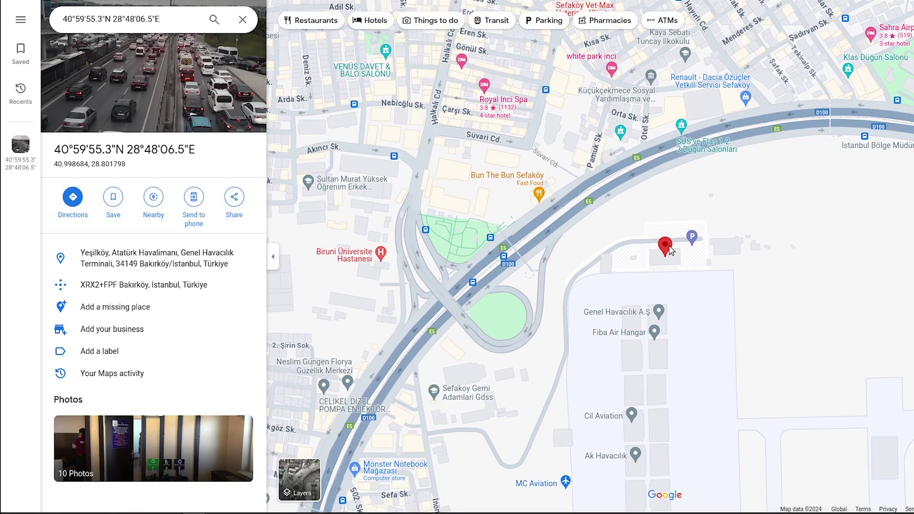
key(ctrl+w)
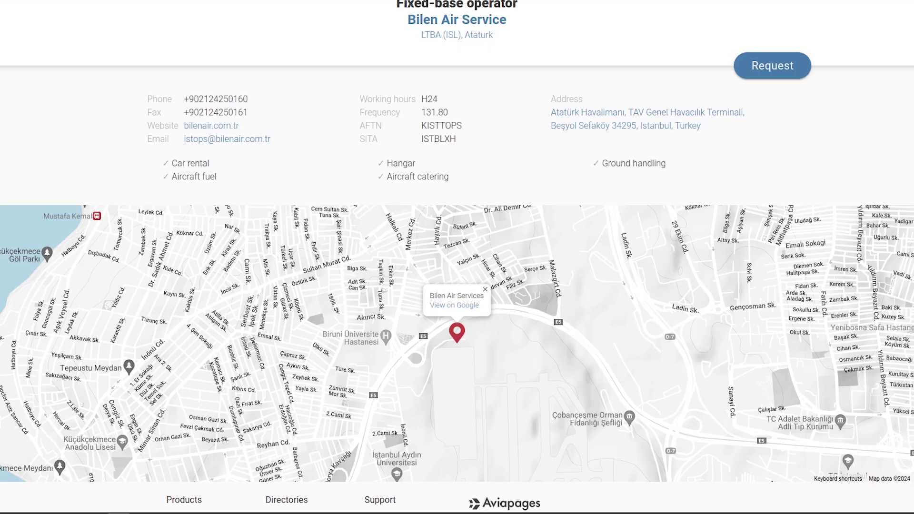
key(ctrl+w)
Zoom the map out to the whole Istanbul–Colombo route, then return to the €51 700 – €109 100 estimated price.
scroll(266, 168, down, 5)
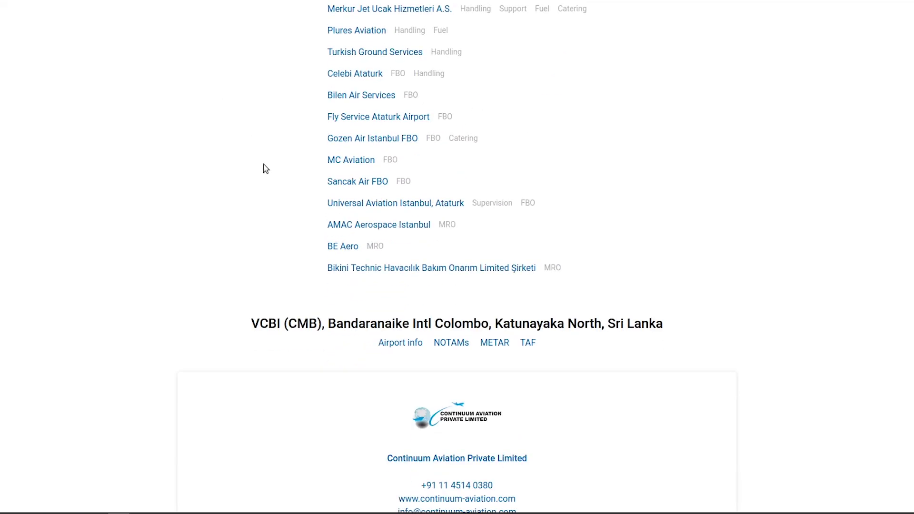
scroll(268, 167, down, 4)
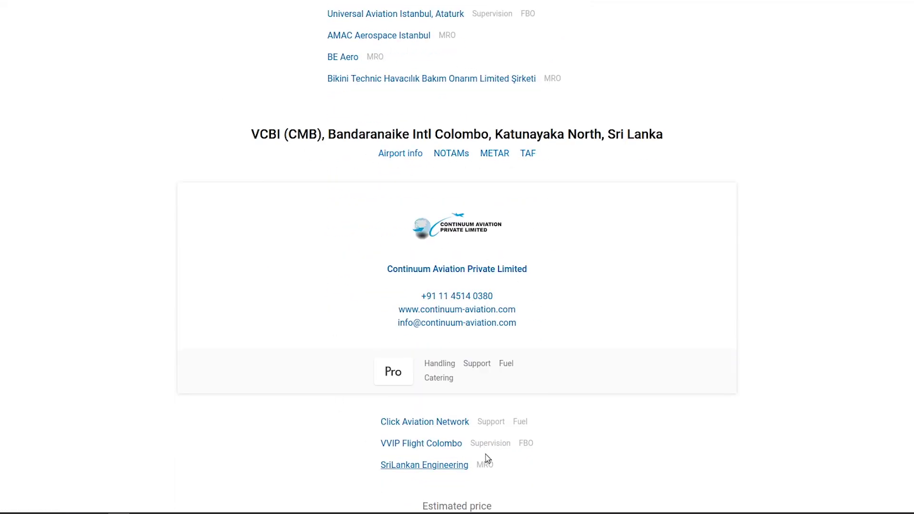
scroll(821, 263, down, 13)
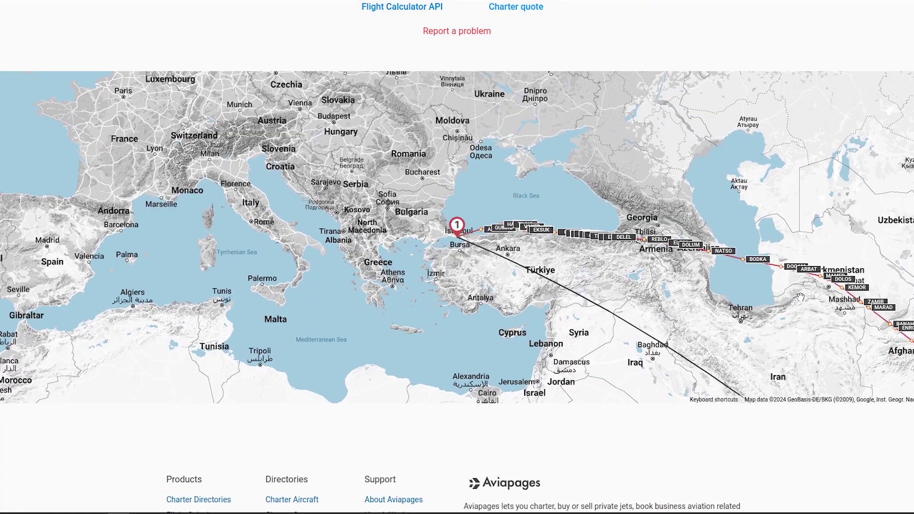
scroll(458, 234, up, 2)
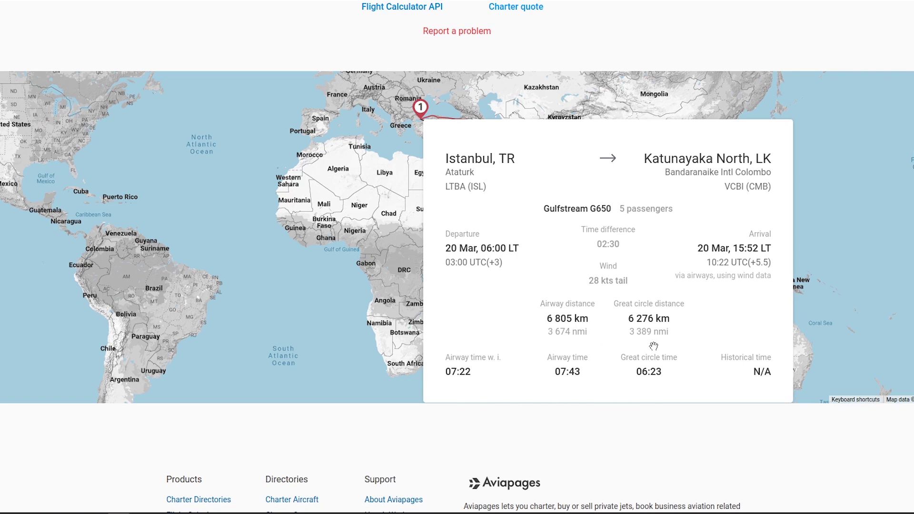
scroll(374, 423, up, 5)
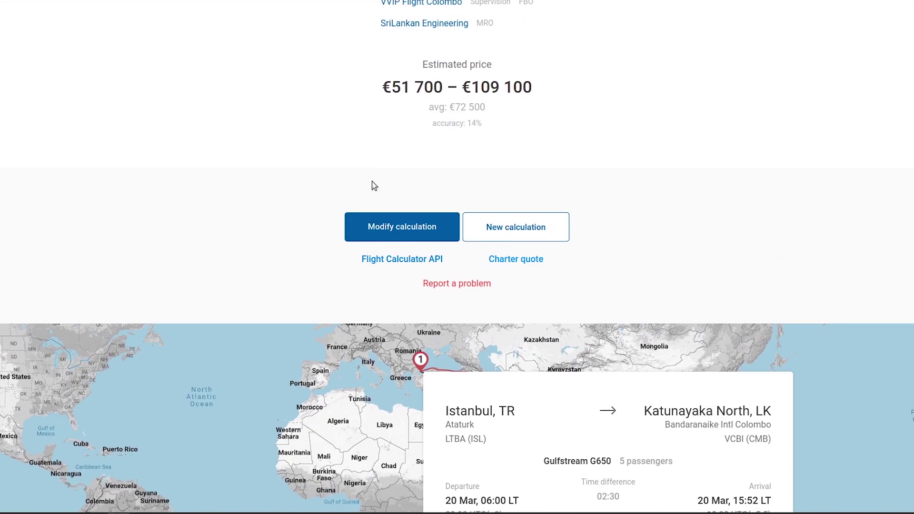
Reopen the calculation and add a second leg arriving at YPPH Perth Intl.
click(385, 236)
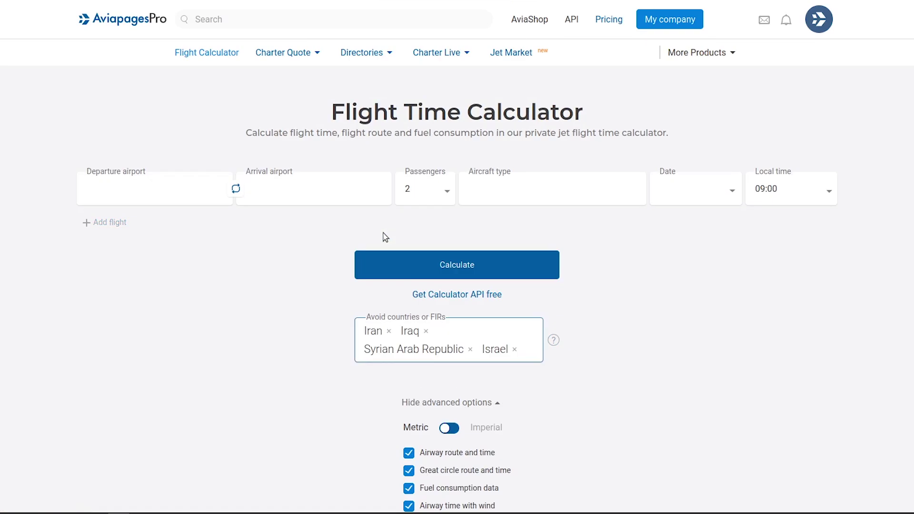
click(123, 224)
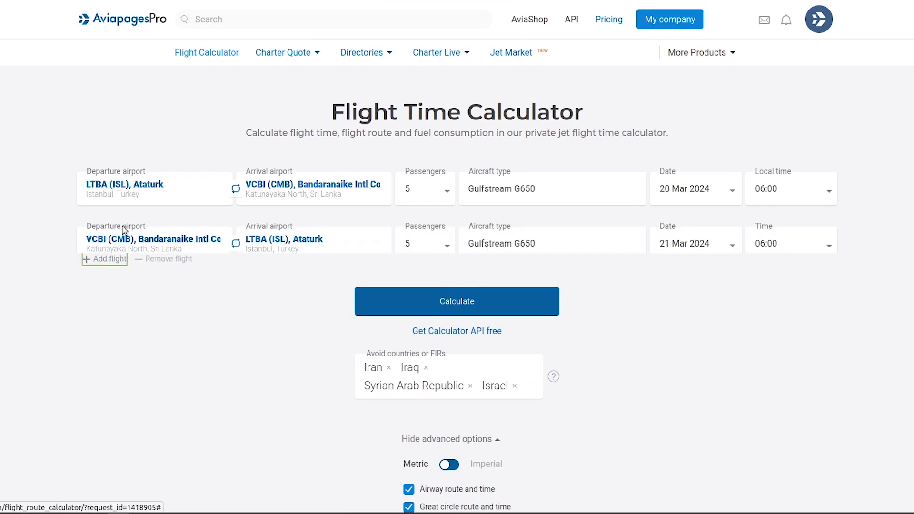
click(284, 253)
text(ypph)
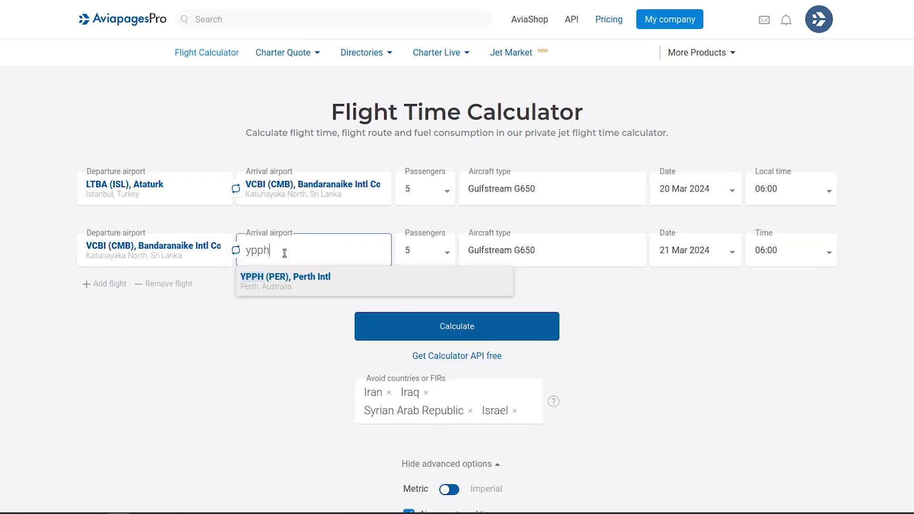
click(289, 275)
Set ETOPS to ETOPS120, switch to imperial units, and recalculate both legs.
scroll(289, 275, down, 4)
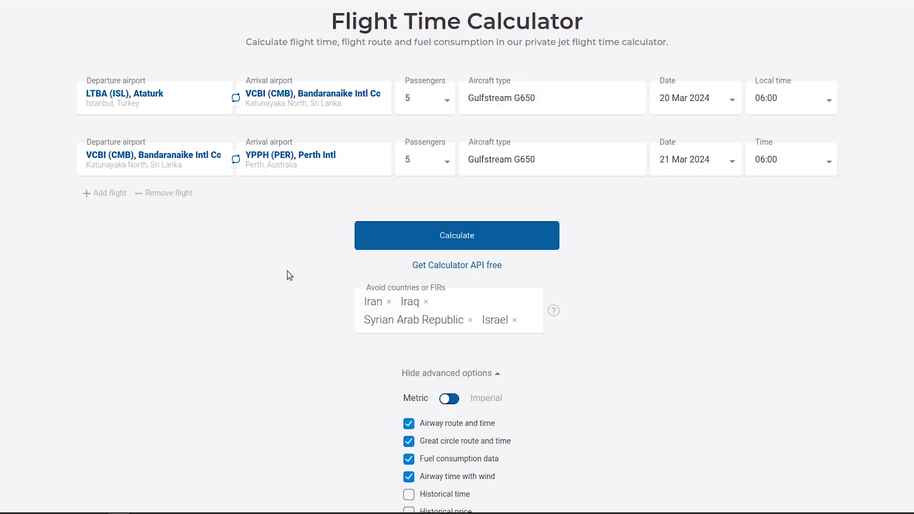
scroll(381, 291, down, 4)
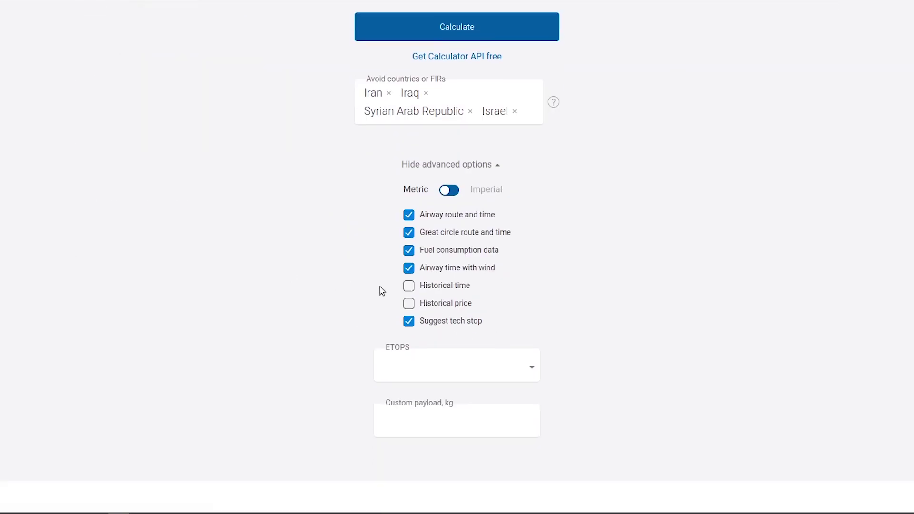
click(380, 292)
click(391, 316)
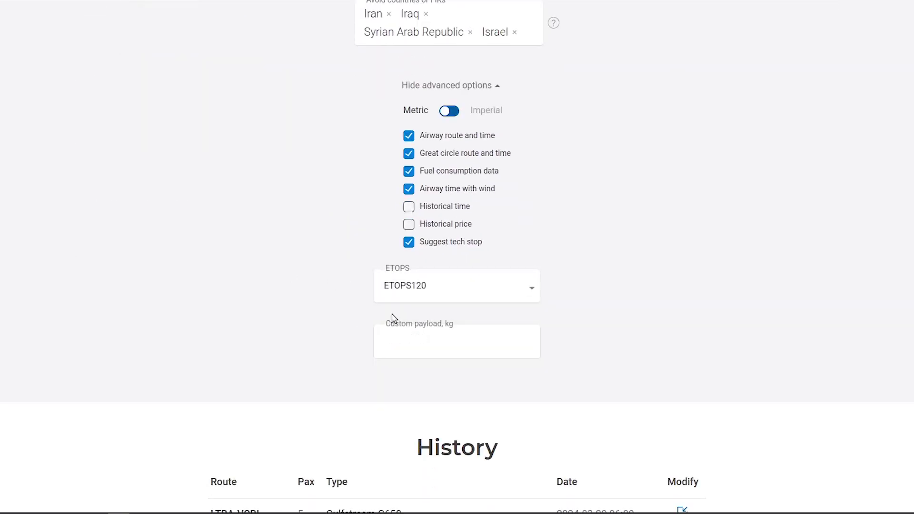
click(452, 112)
scroll(403, 160, up, 5)
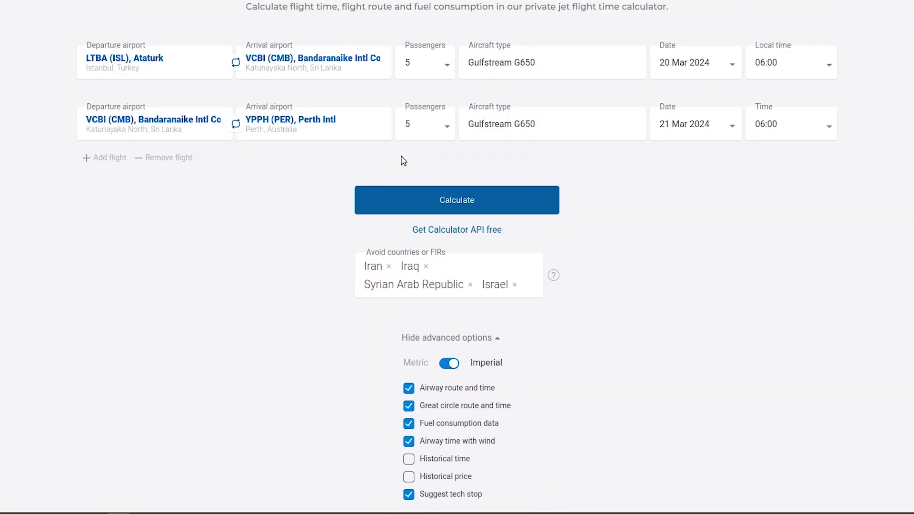
click(387, 210)
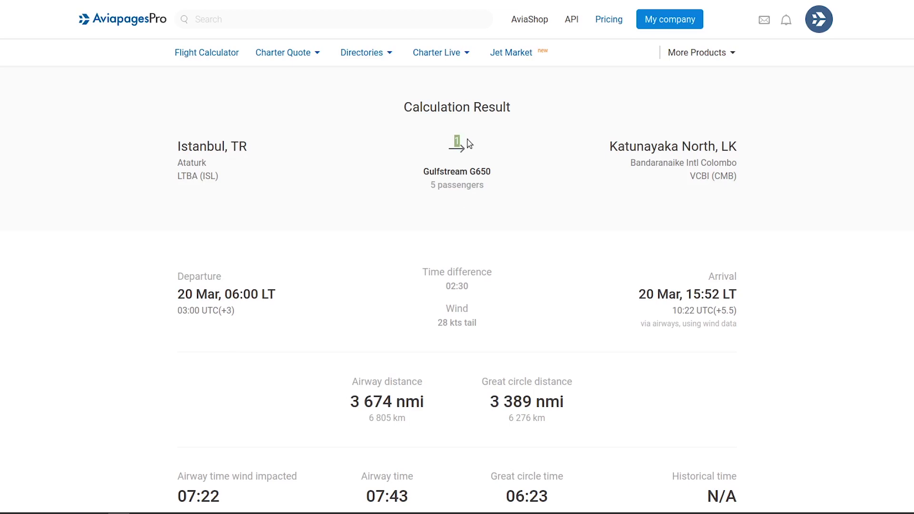
drag(349, 403, 428, 403)
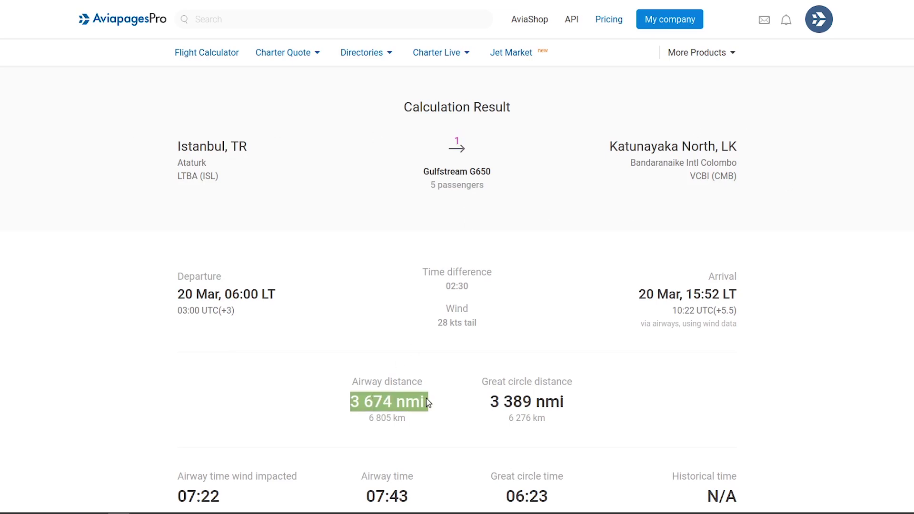
drag(486, 403, 571, 404)
click(575, 403)
scroll(576, 402, down, 10)
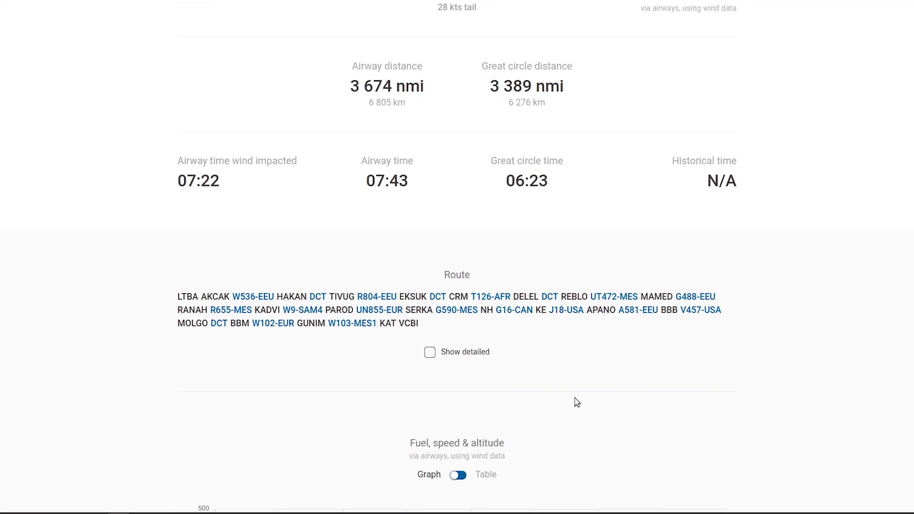
scroll(576, 403, down, 10)
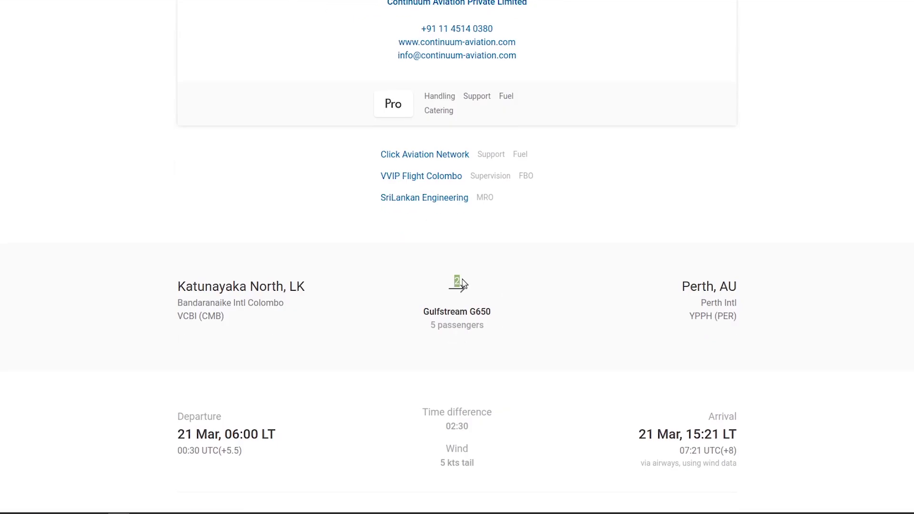
scroll(551, 330, down, 5)
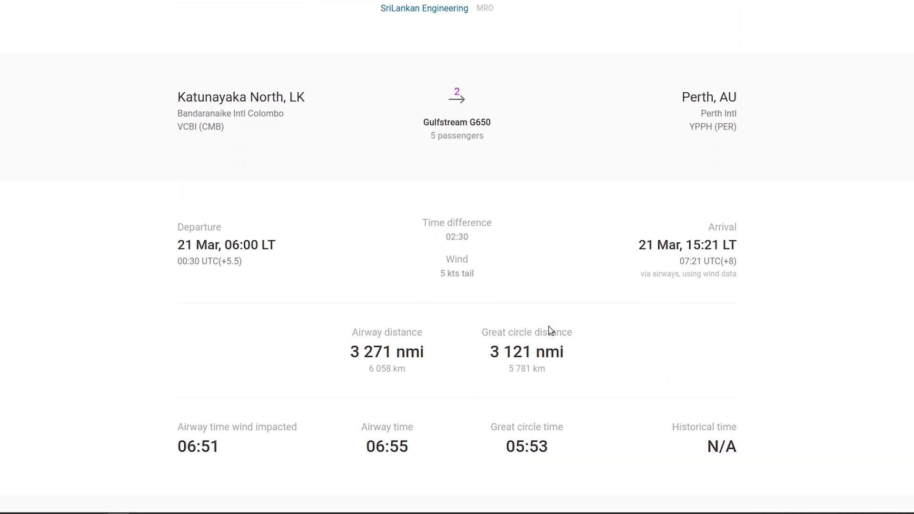
drag(351, 288, 427, 288)
drag(487, 289, 572, 289)
click(583, 289)
scroll(583, 289, down, 20)
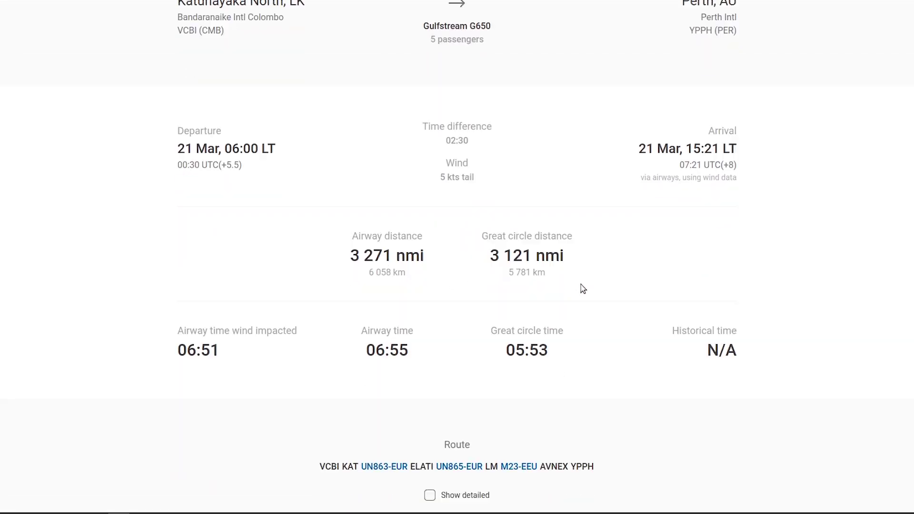
scroll(583, 289, down, 7)
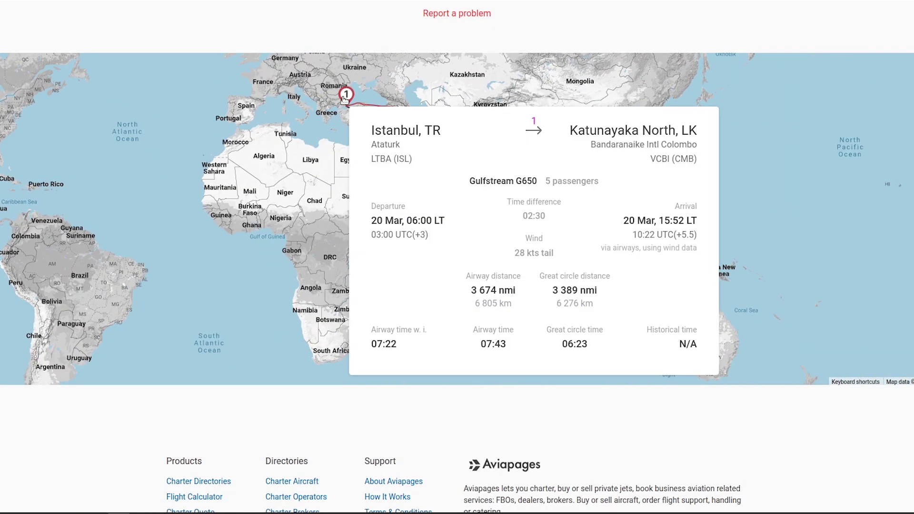
mouse_move(506, 216)
scroll(494, 410, up, 5)
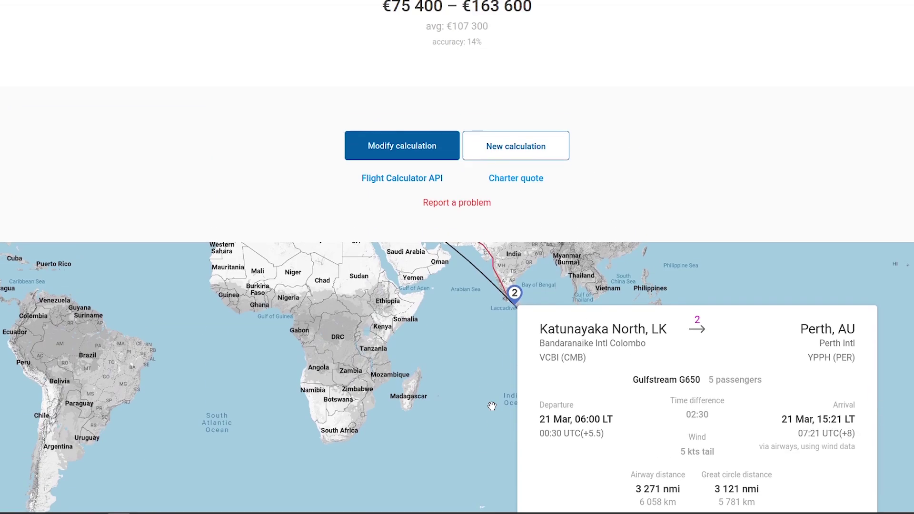
Start a new calculation from LSGG Geneva to EVRA Riga.
click(523, 213)
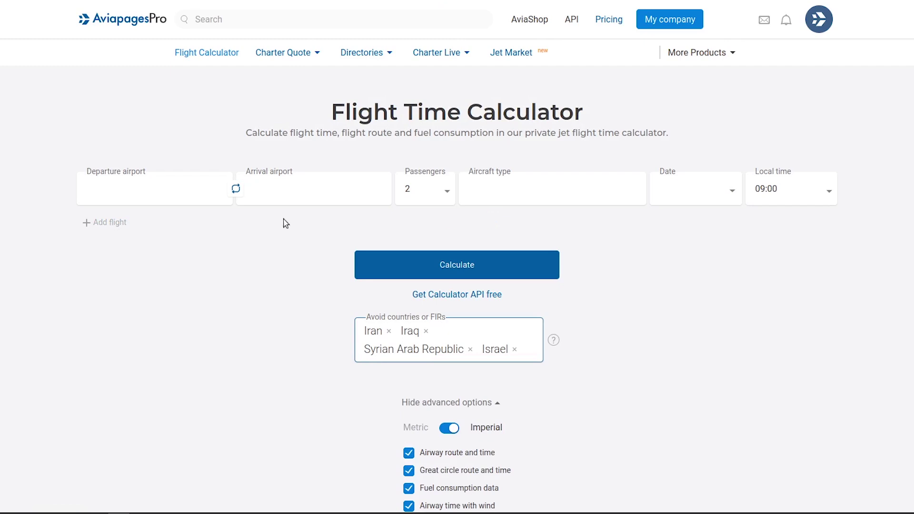
click(173, 197)
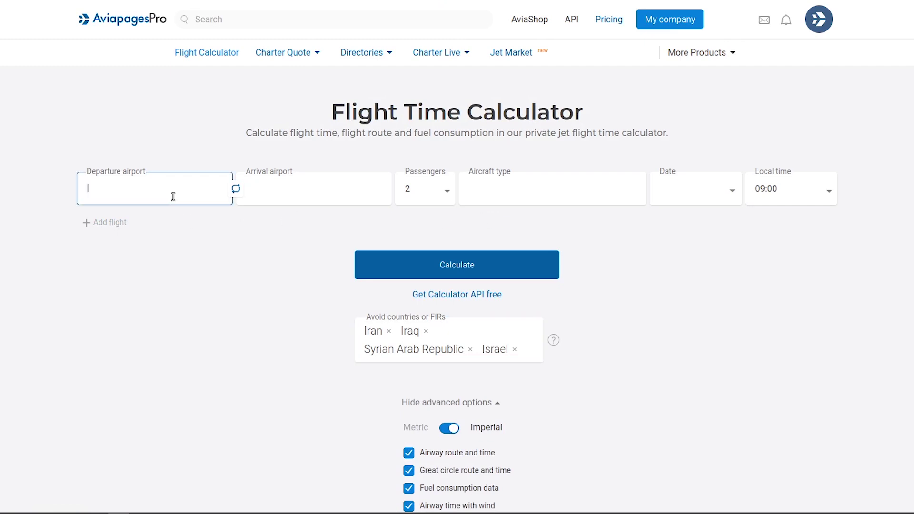
text(lsgg)
click(157, 217)
click(262, 190)
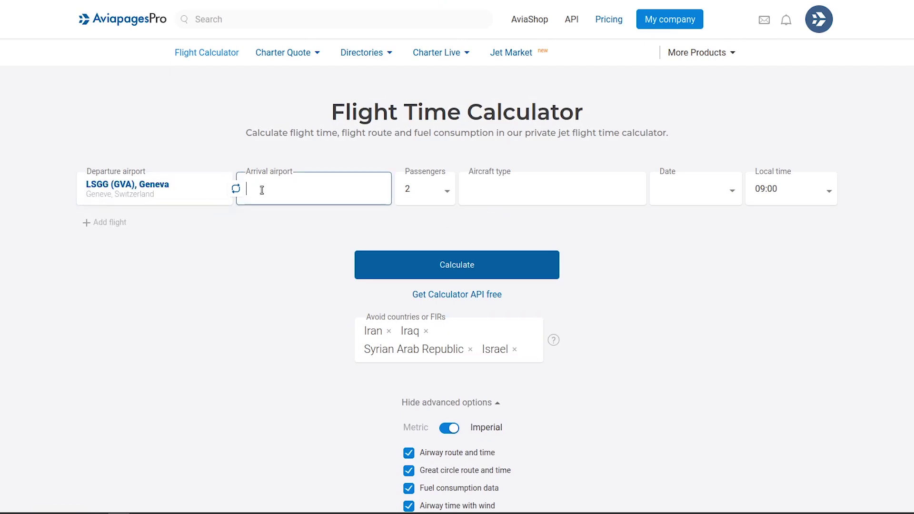
text(evra)
click(268, 230)
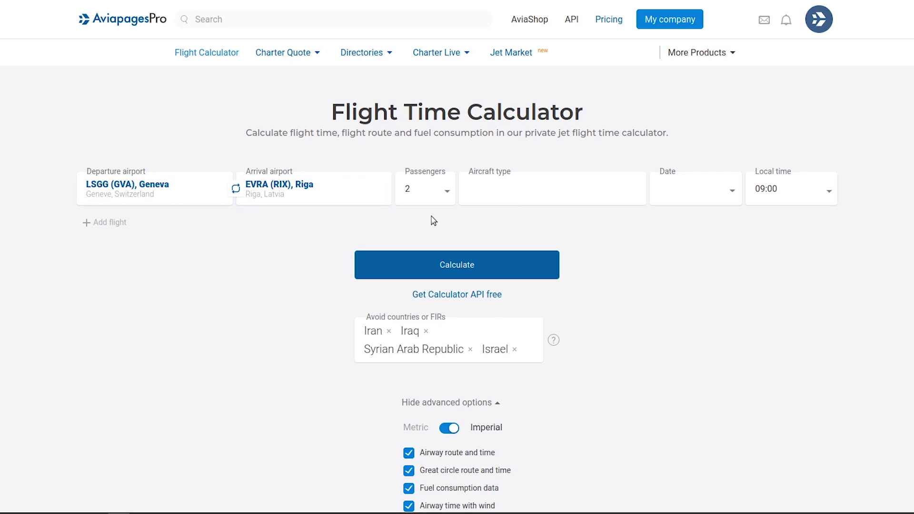
Choose the Airbus A330-200F Cargo (Custom), departing 13 Mar 2024 at 01:00.
click(504, 198)
text(330-200)
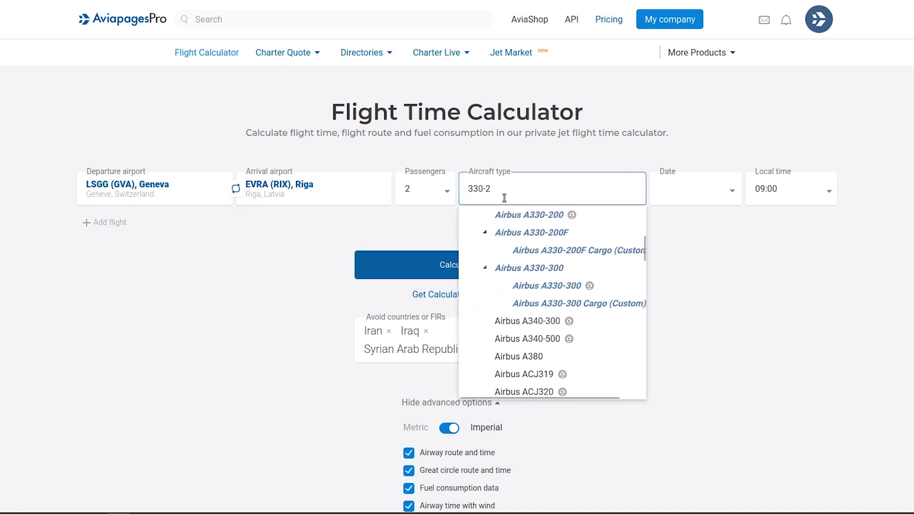
click(573, 250)
click(675, 199)
click(719, 311)
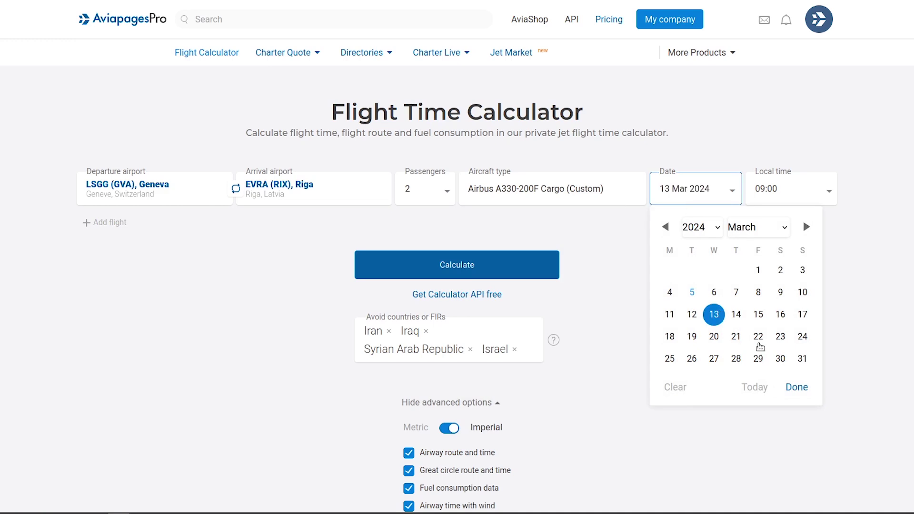
click(789, 383)
click(822, 192)
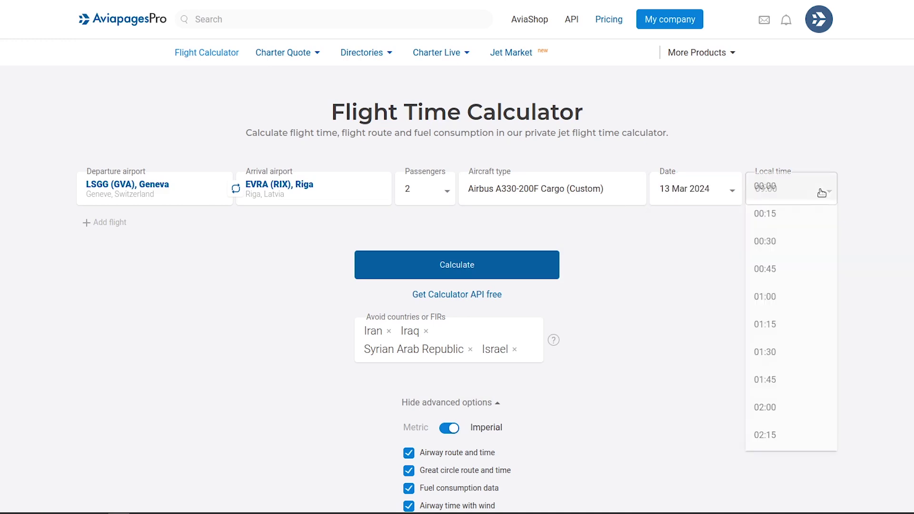
click(802, 297)
Switch to Metric, include historical time and price, set ETOPS to Empty, and select the custom payload field.
scroll(664, 321, down, 3)
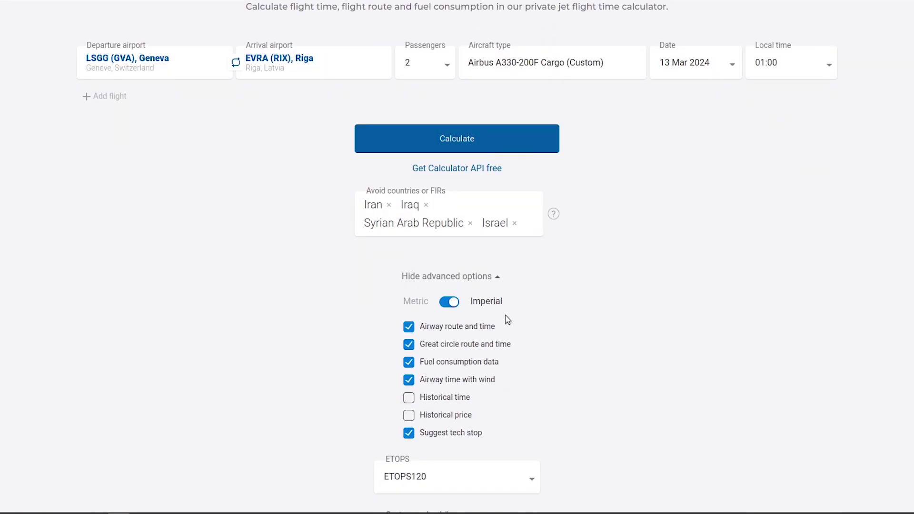
click(449, 300)
scroll(550, 315, down, 3)
click(448, 278)
click(408, 289)
click(423, 351)
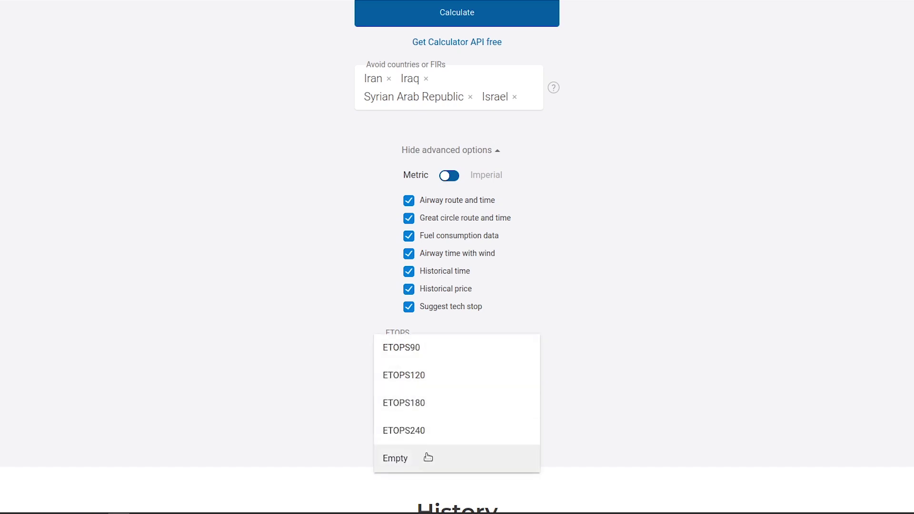
click(429, 457)
click(434, 415)
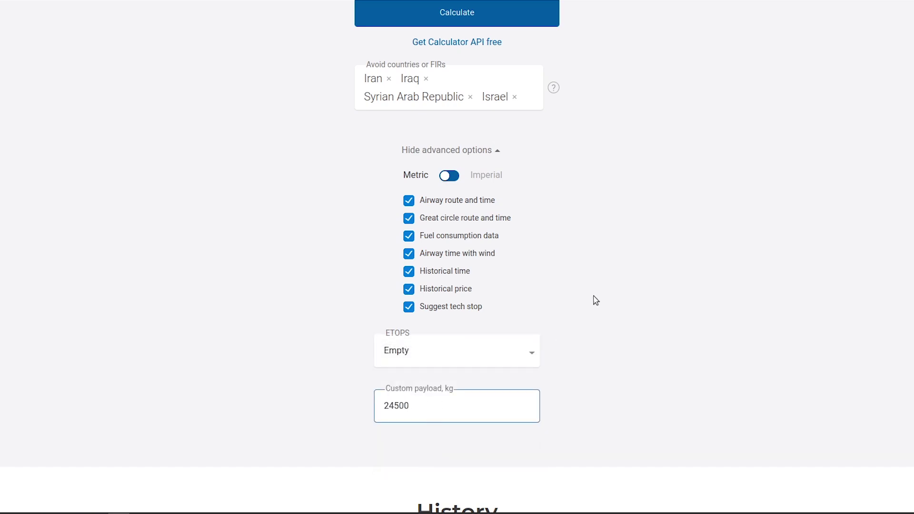
scroll(596, 300, up, 5)
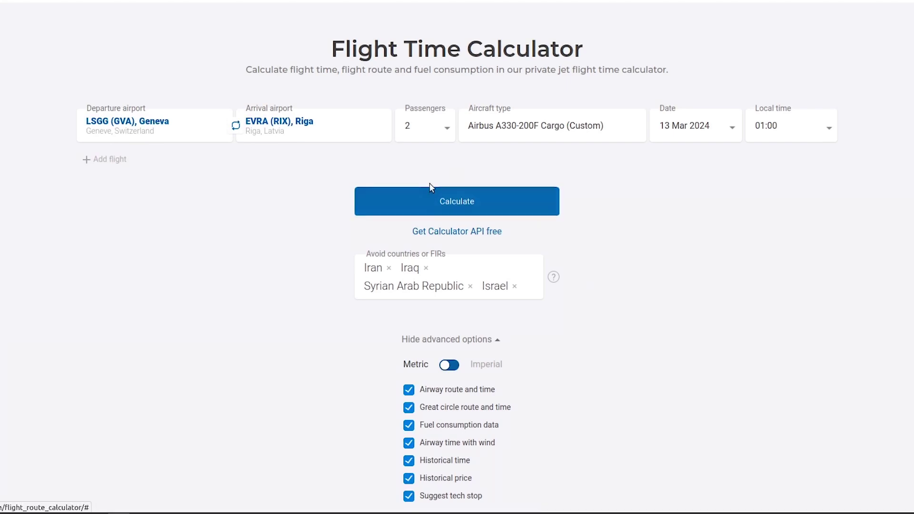
Calculate the Geneva–Riga flight and highlight the 27 kts tail wind and 1 739 km airway distance.
click(455, 208)
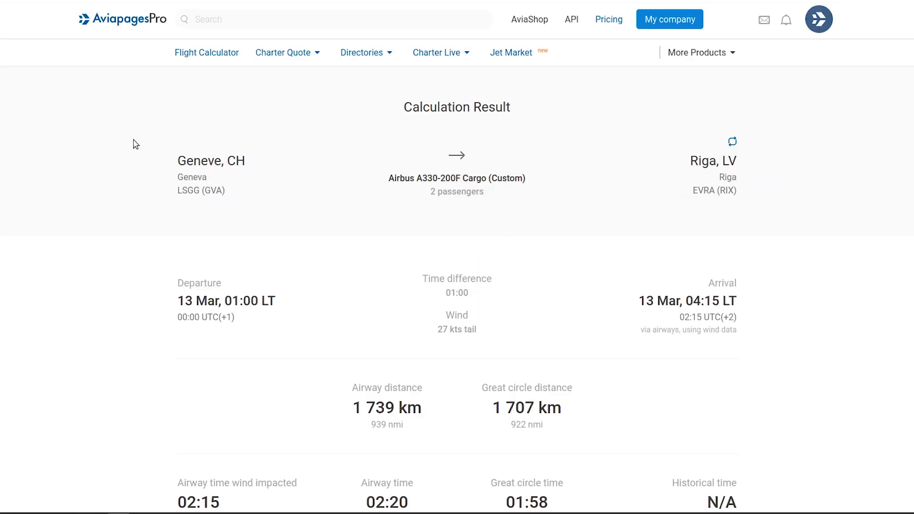
scroll(258, 241, down, 3)
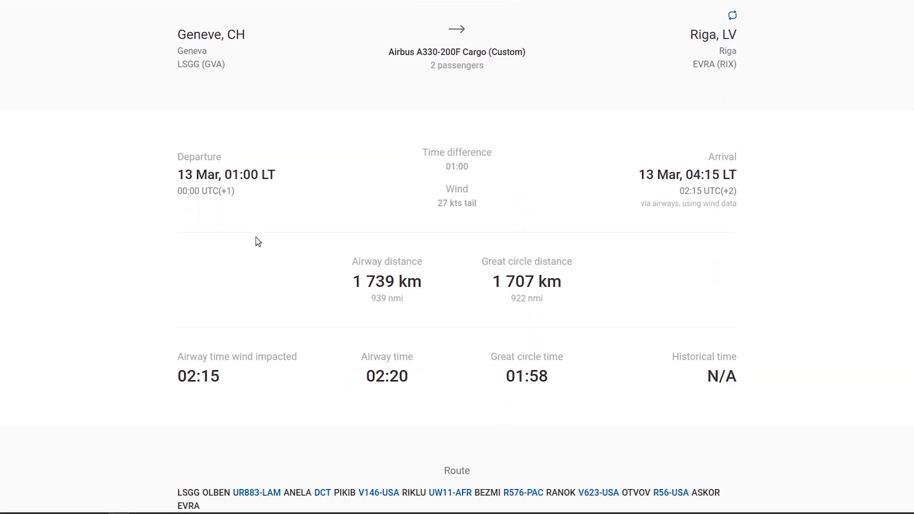
double_click(208, 192)
drag(682, 190, 737, 201)
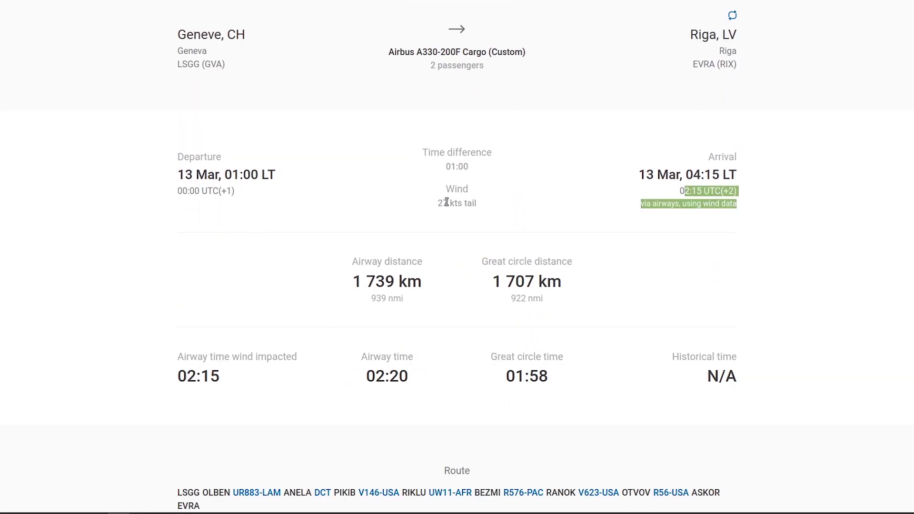
drag(438, 203, 478, 204)
click(482, 205)
drag(353, 281, 562, 282)
drag(180, 358, 297, 353)
drag(361, 356, 414, 356)
click(422, 357)
Expand and collapse the waypoint list, then show the fuel breakdown as a table totalling 10 595 kg.
scroll(423, 358, down, 1)
scroll(423, 359, down, 5)
click(430, 281)
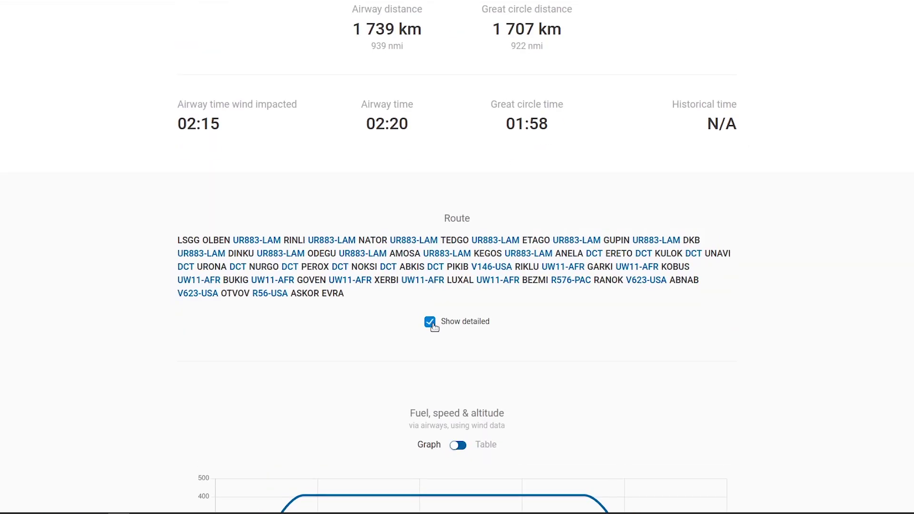
click(430, 306)
scroll(478, 315, down, 4)
click(458, 216)
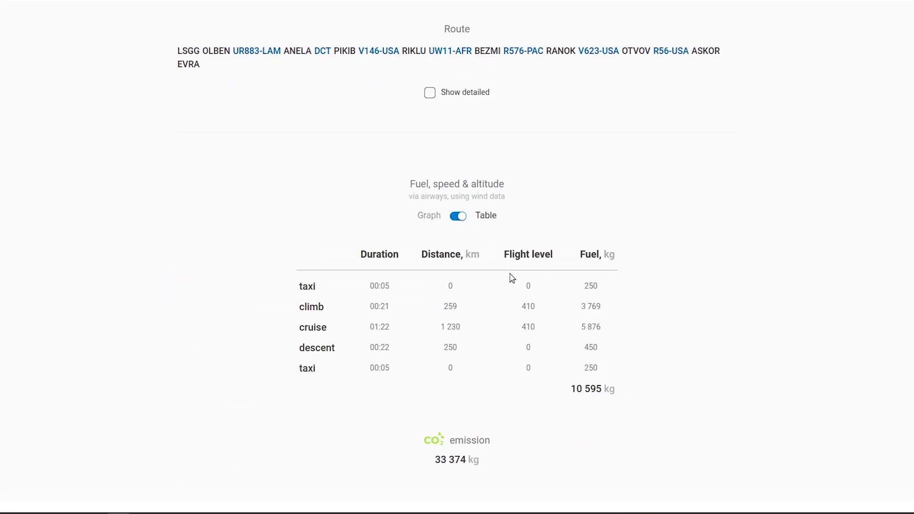
drag(569, 393, 618, 400)
click(616, 396)
scroll(611, 382, down, 3)
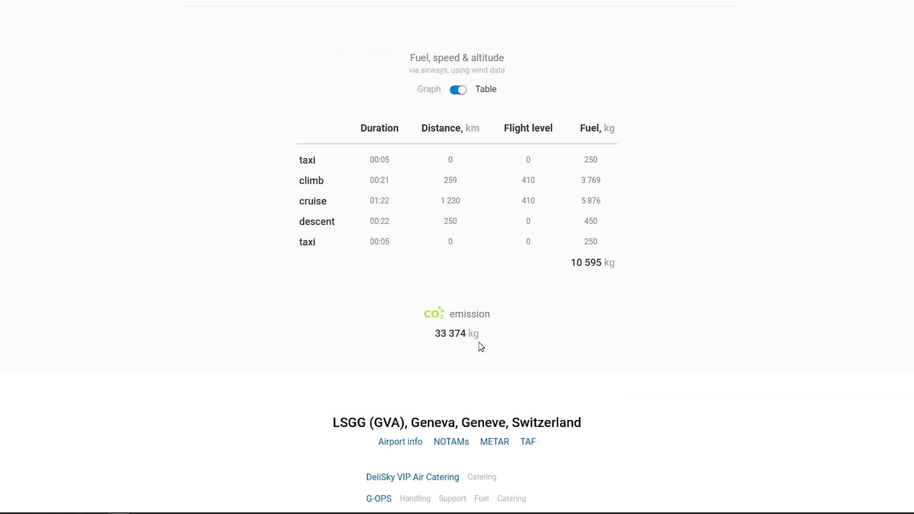
Open the Geneva–Riga flight summary from the red '1' map marker, then open and dismiss Report a problem.
scroll(614, 328, down, 14)
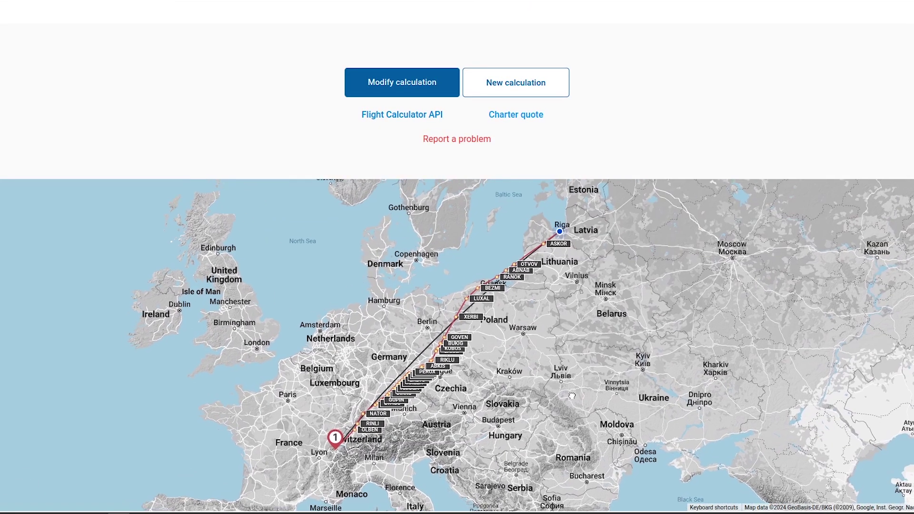
click(335, 443)
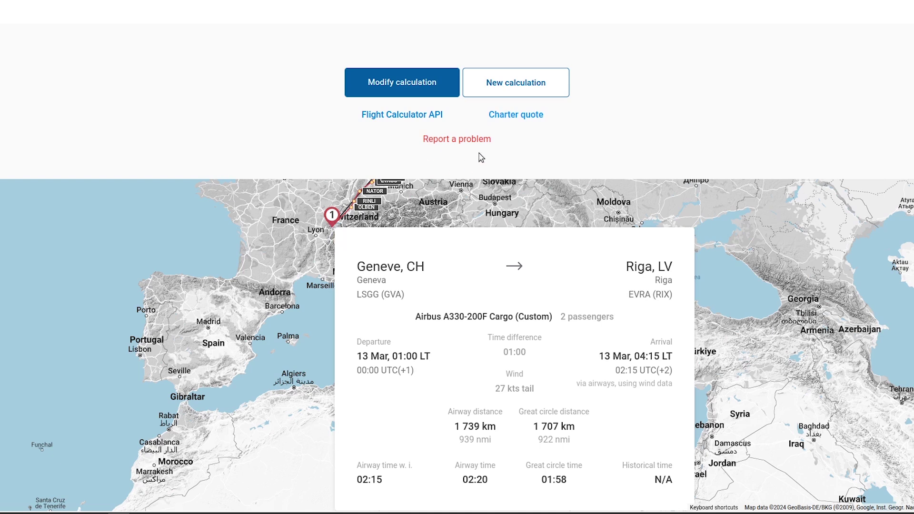
click(453, 141)
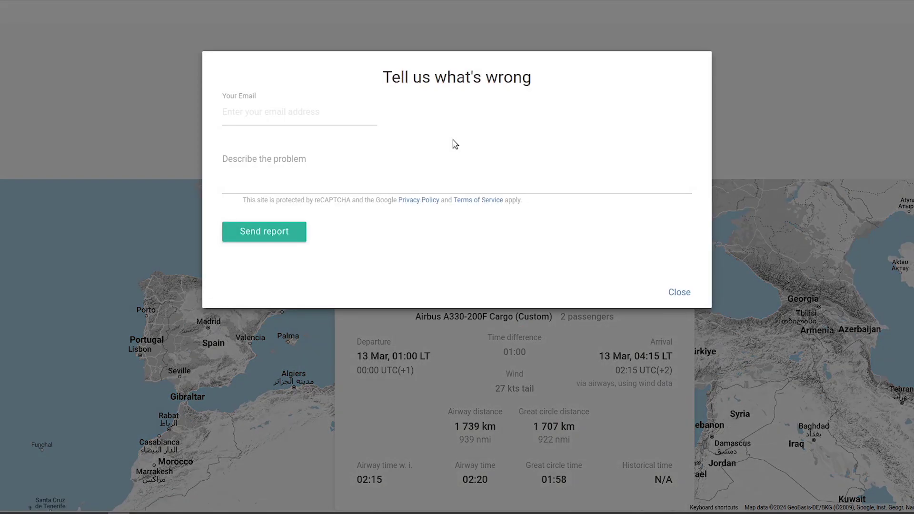
click(334, 108)
click(321, 179)
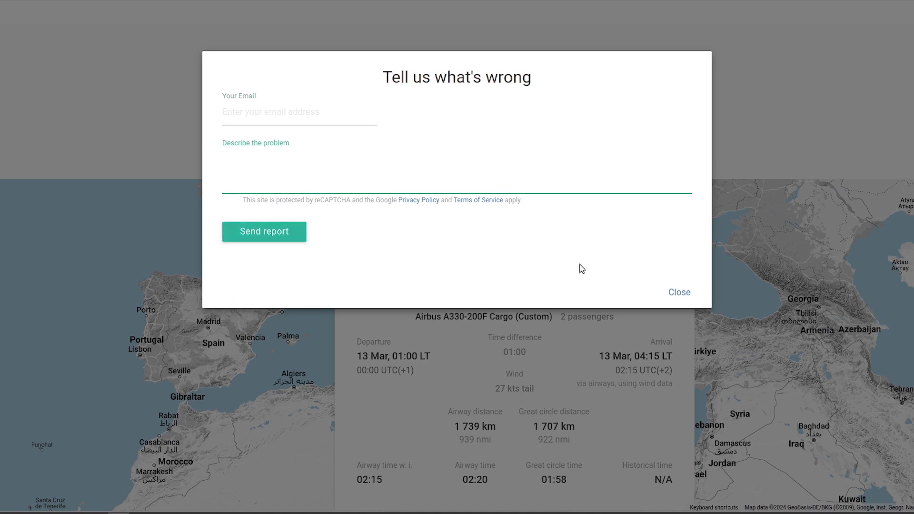
click(678, 292)
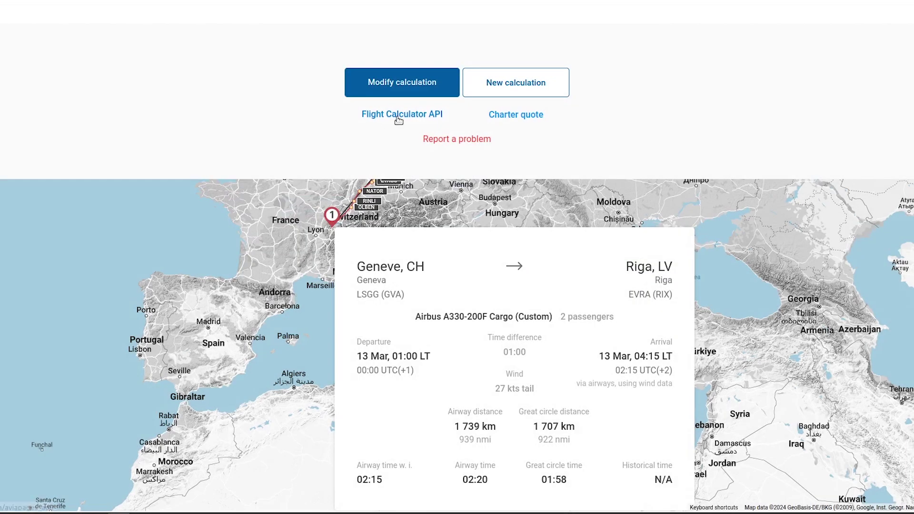
Open the Flight Calculator API page in a new tab, browse its Swagger schema docs, then close that tab.
right_click(401, 117)
click(306, 94)
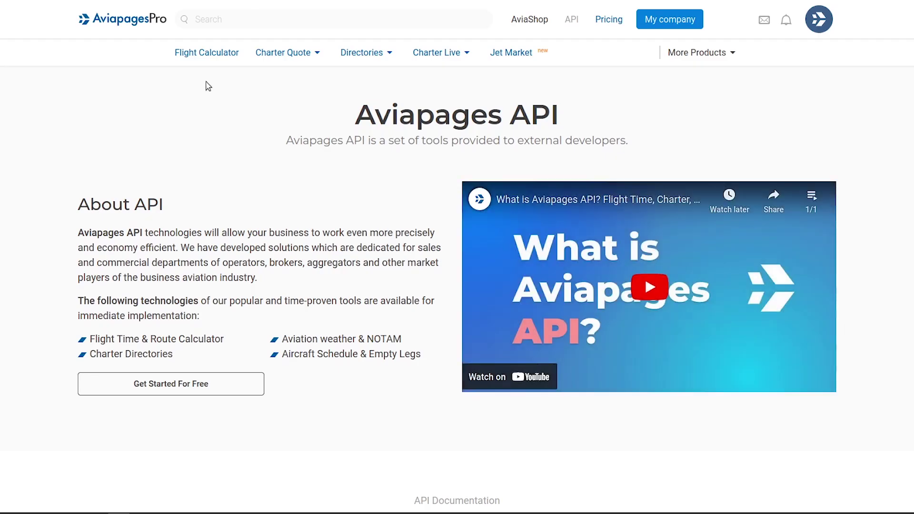
scroll(241, 71, down, 15)
click(143, 438)
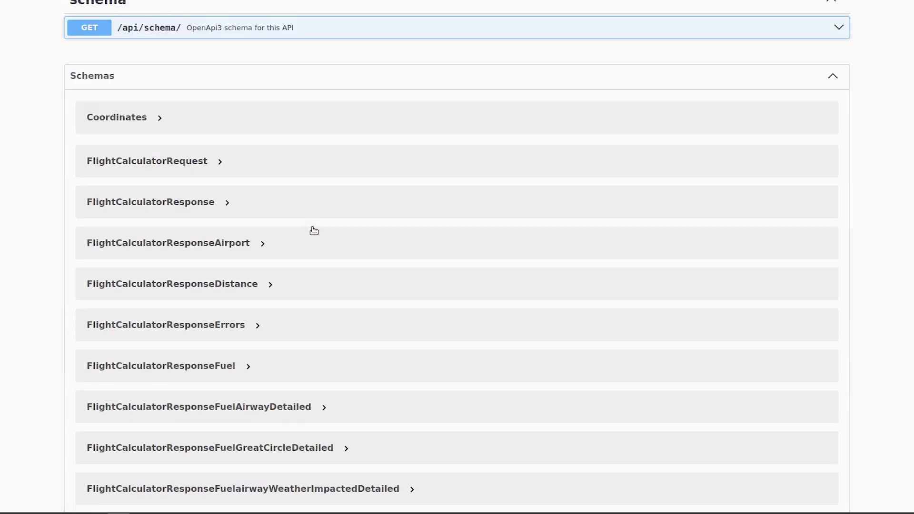
scroll(313, 230, down, 3)
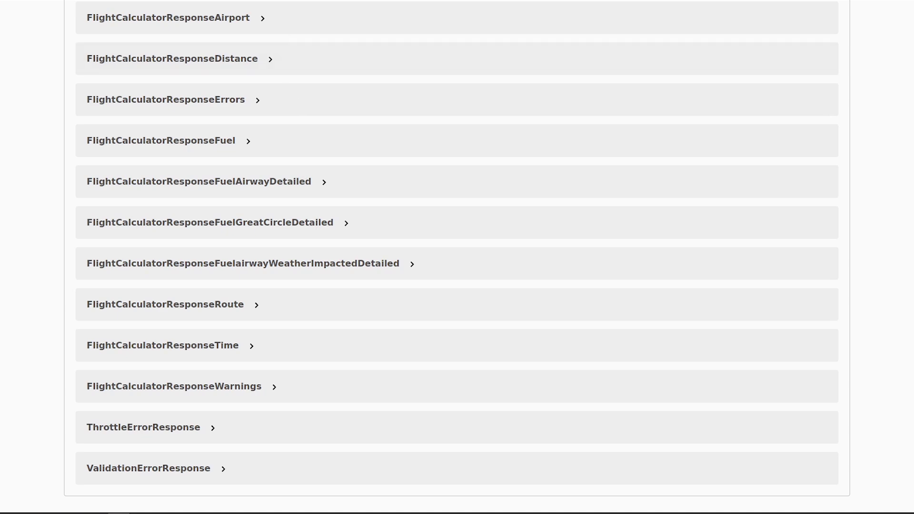
key(ctrl+w)
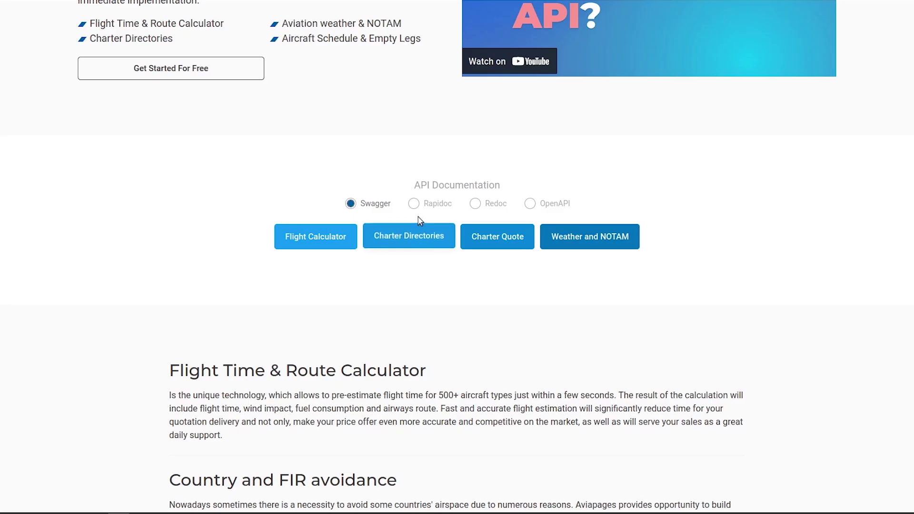
click(414, 203)
click(480, 204)
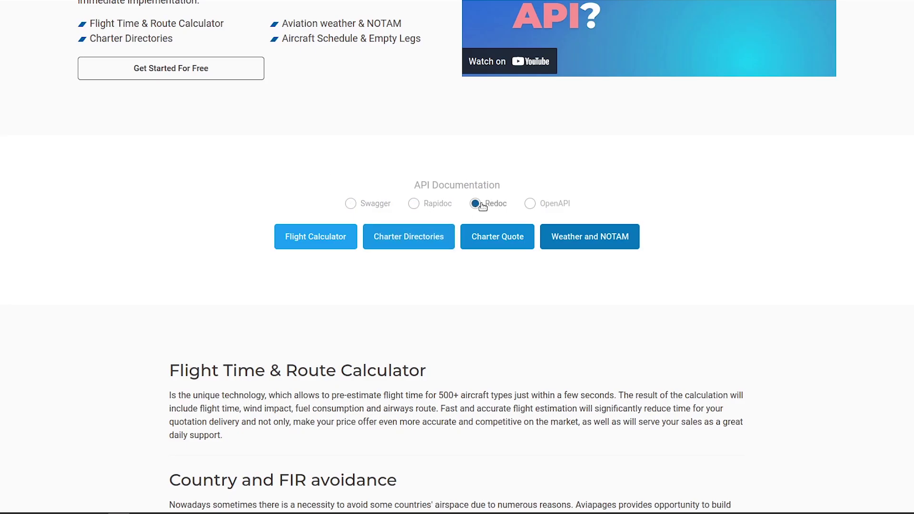
click(530, 207)
click(347, 238)
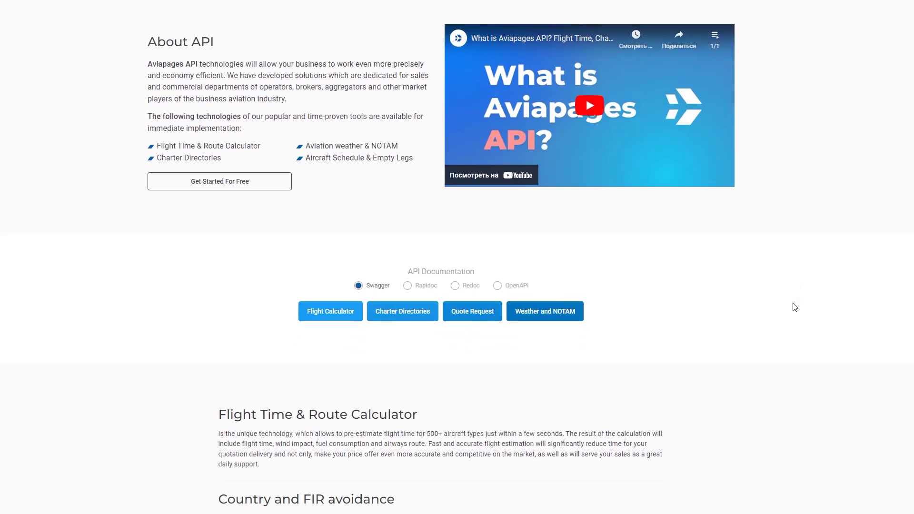
Scroll down to the API Pricing table showing tiers from the €0 Free Tier to Tier6 at €1 800.
scroll(794, 307, down, 4)
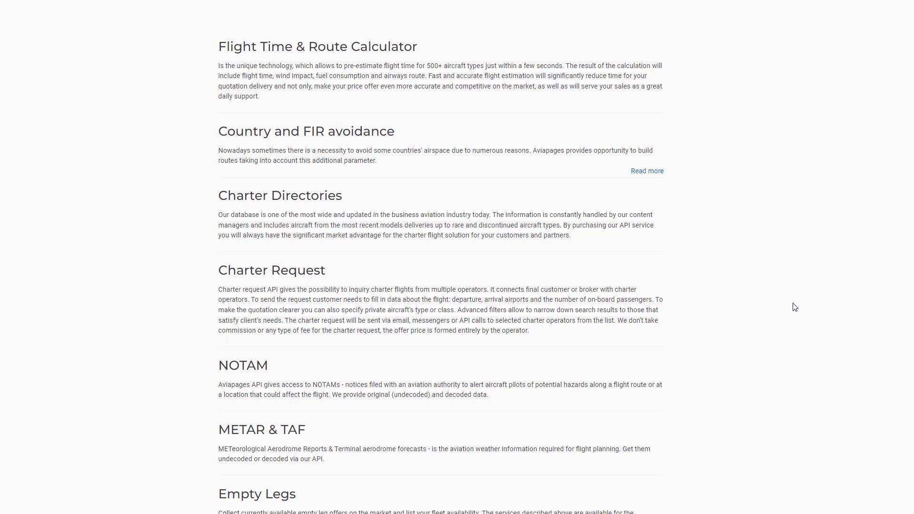
scroll(795, 307, down, 10)
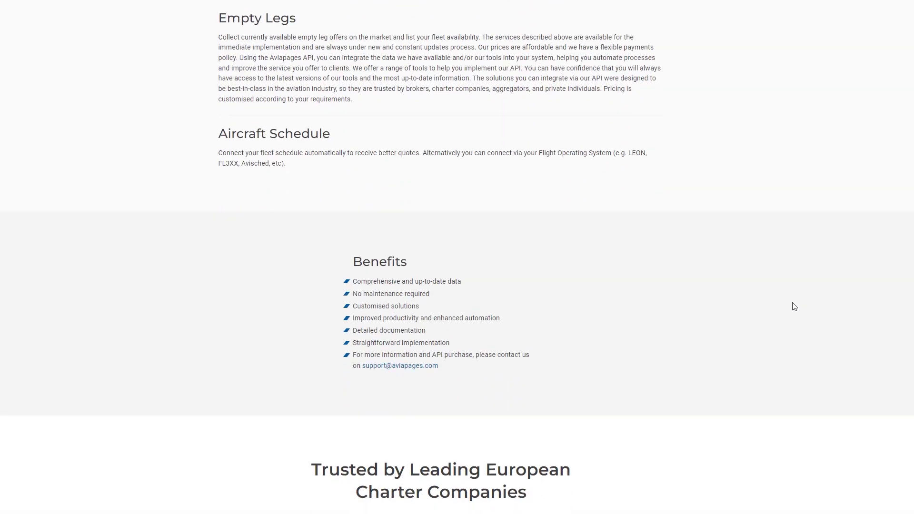
scroll(794, 307, down, 10)
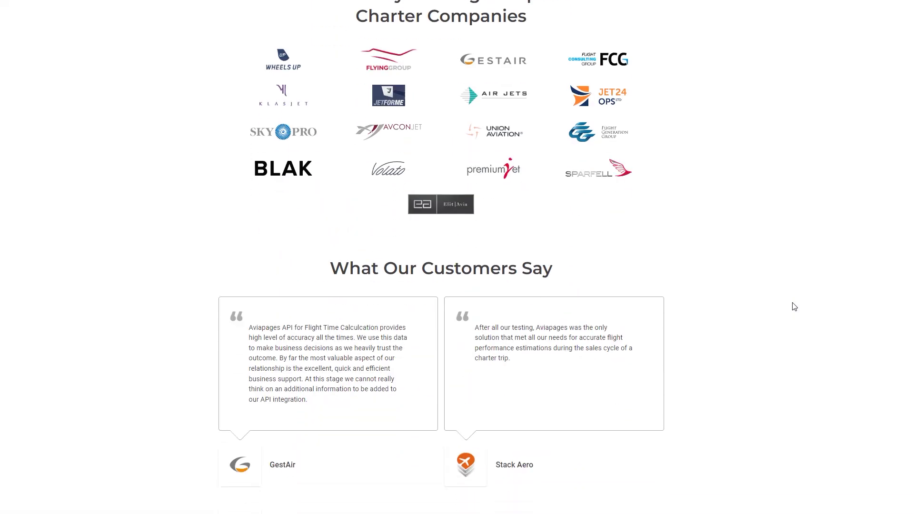
scroll(795, 307, down, 10)
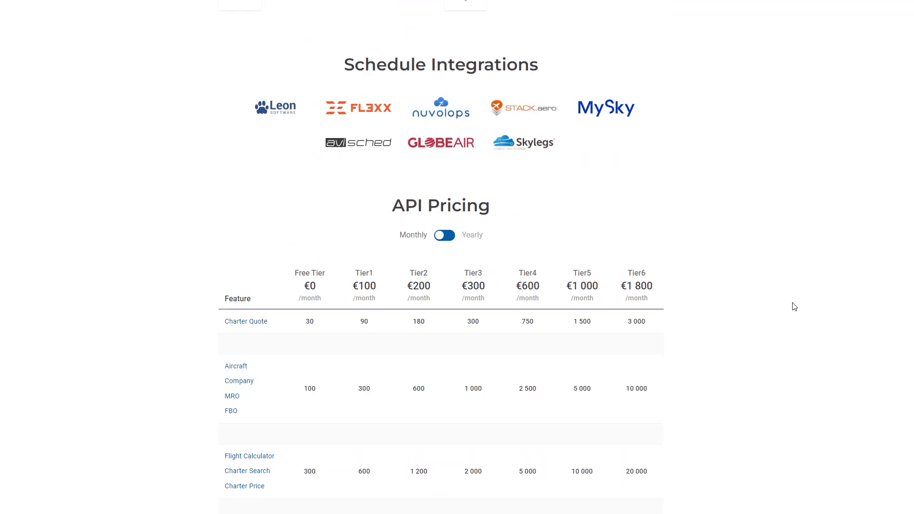
scroll(794, 307, down, 10)
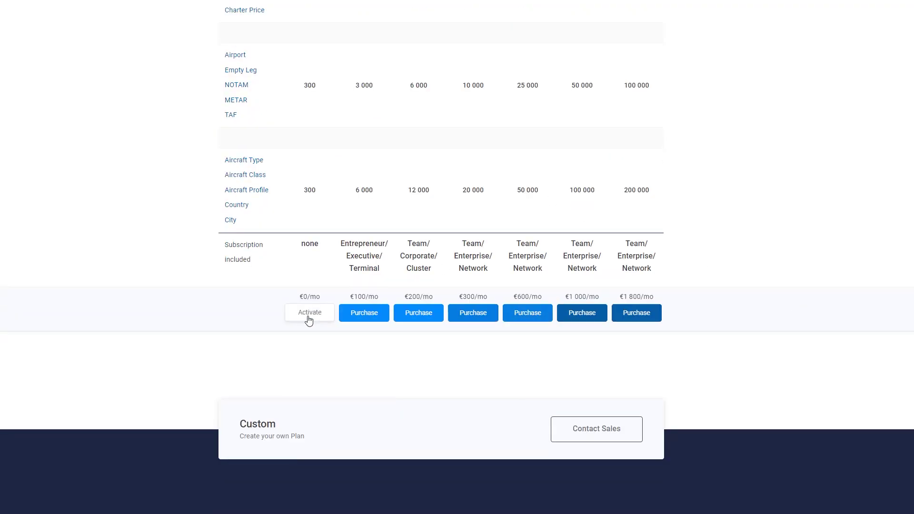
click(309, 314)
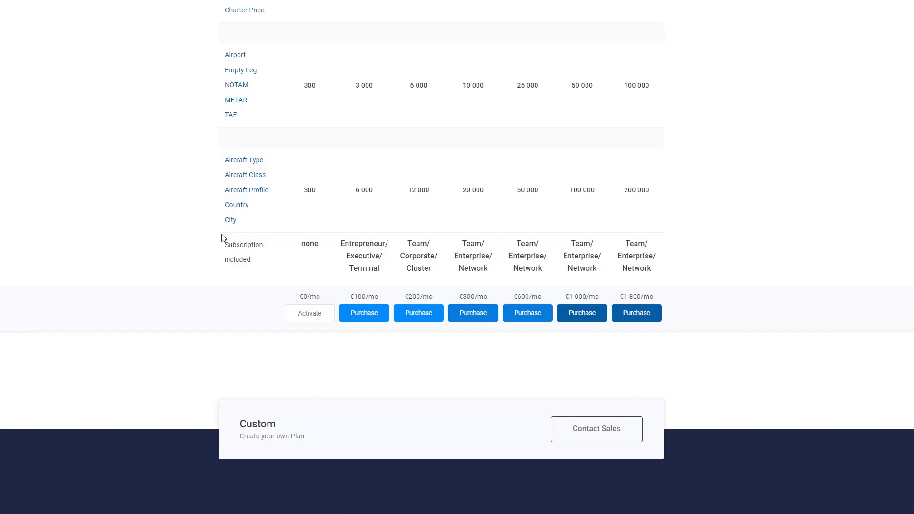
scroll(219, 266, down, 4)
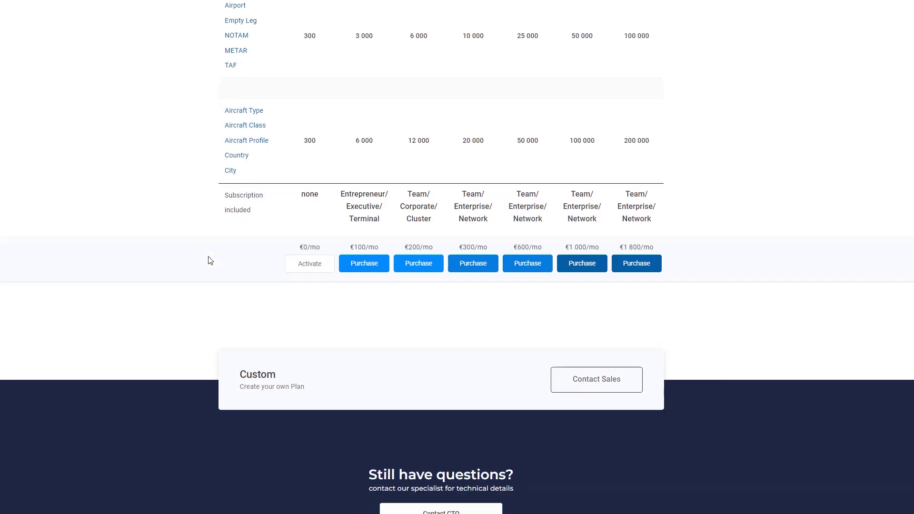